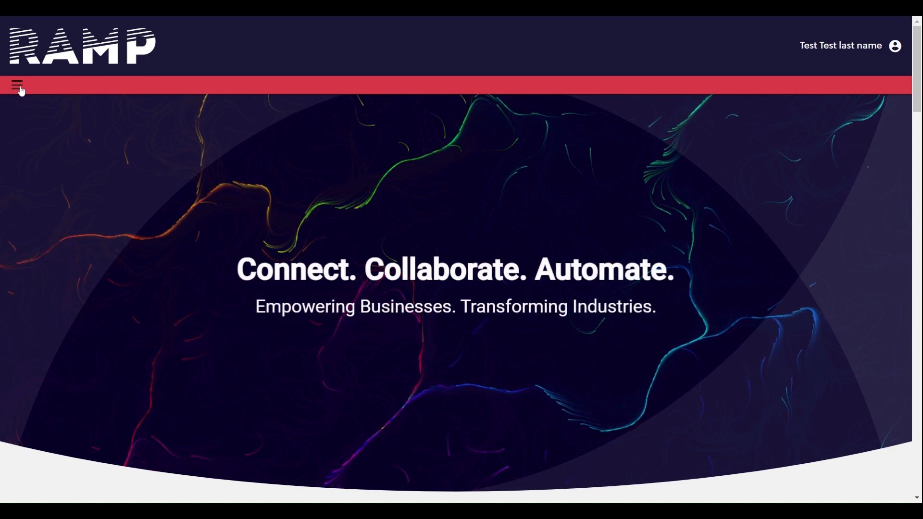
scroll(139, 290, down, 4)
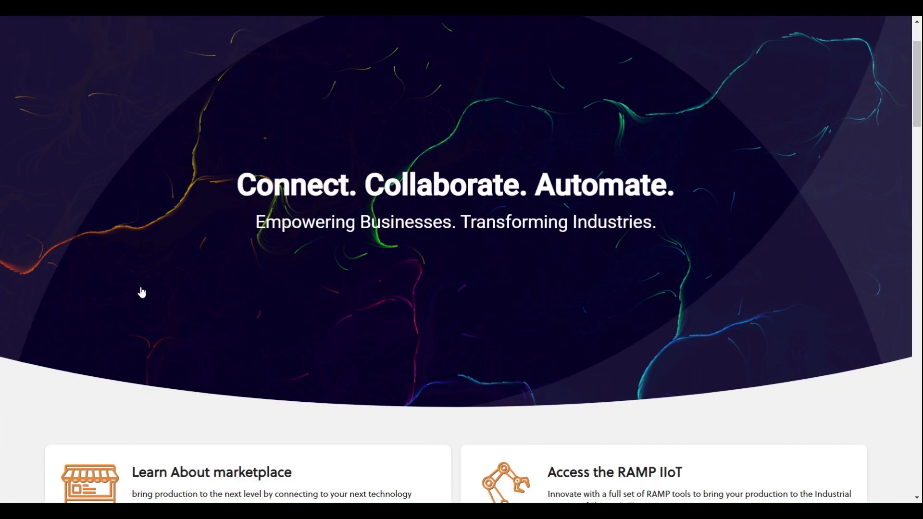
scroll(139, 290, down, 3)
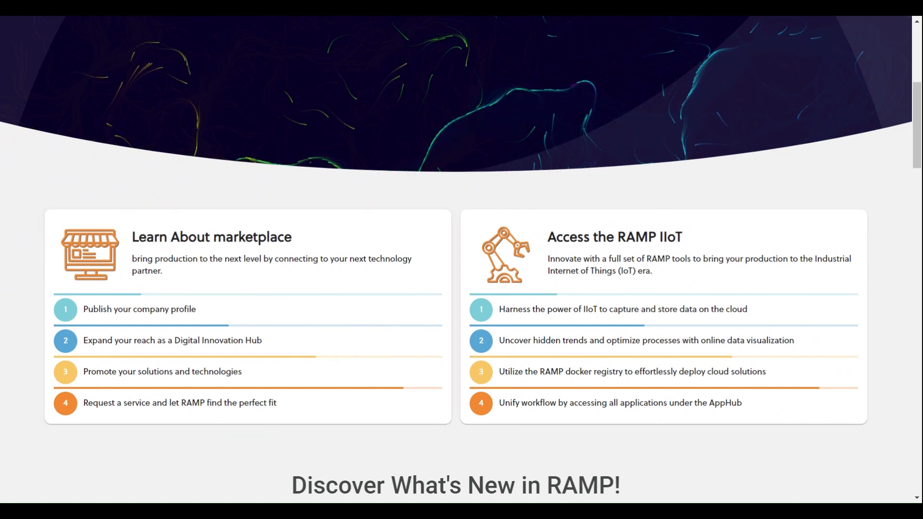
scroll(457, 259, up, 6)
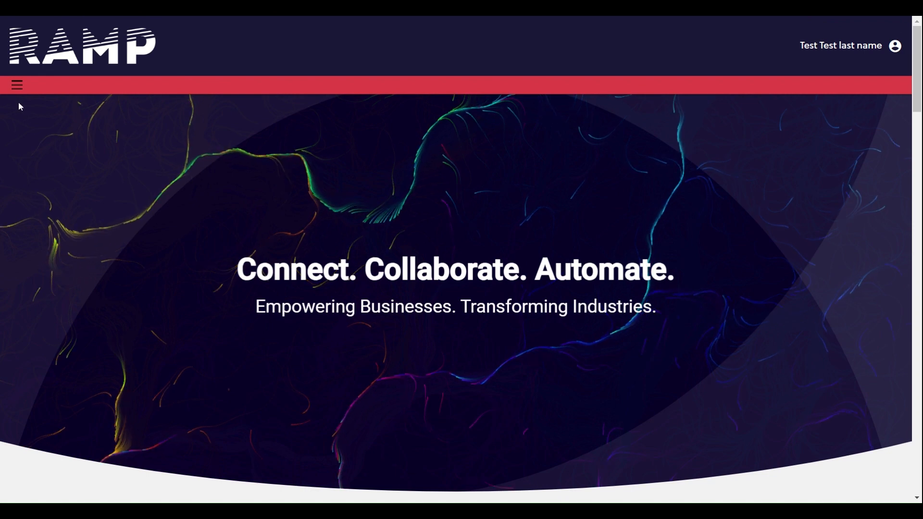
Open My Organisations under My RAMP and start creating a new organization.
click(18, 87)
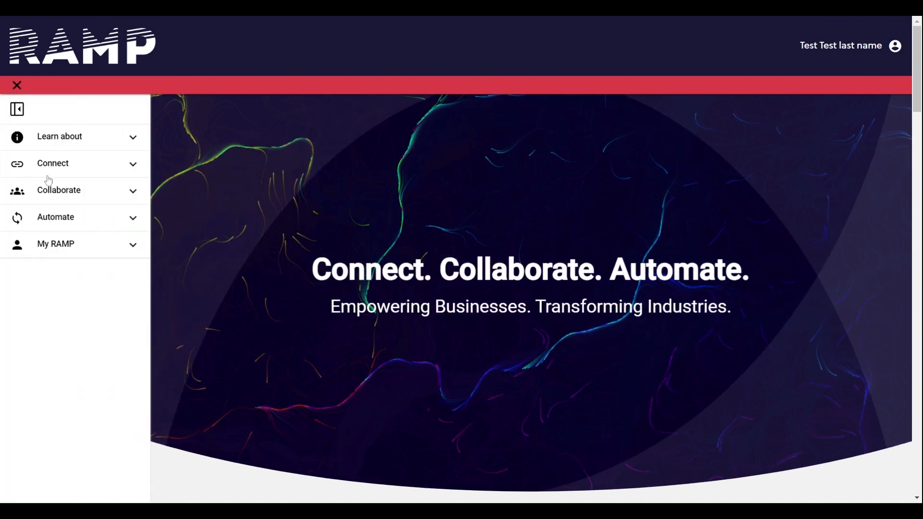
click(126, 250)
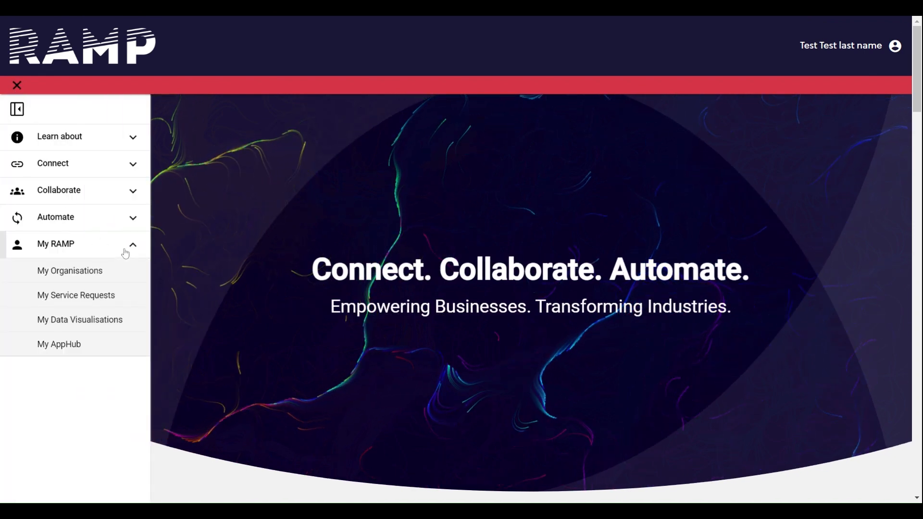
click(84, 274)
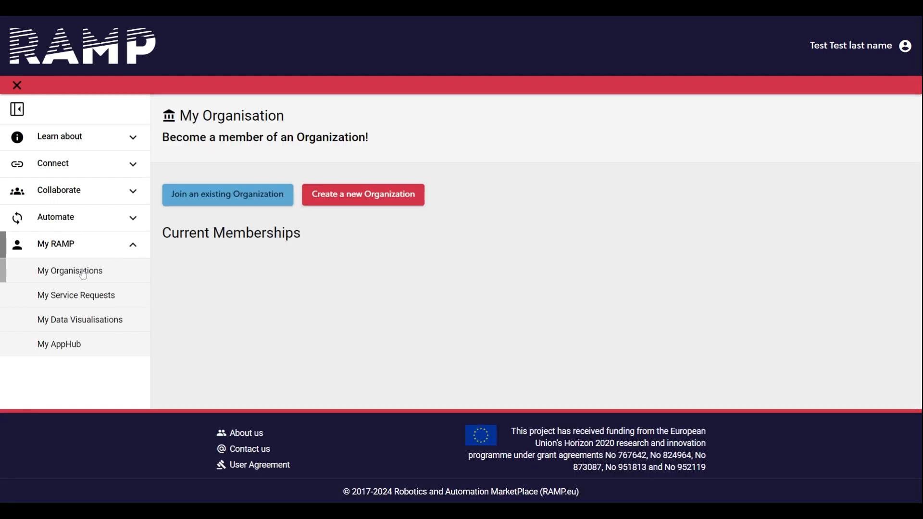
click(17, 110)
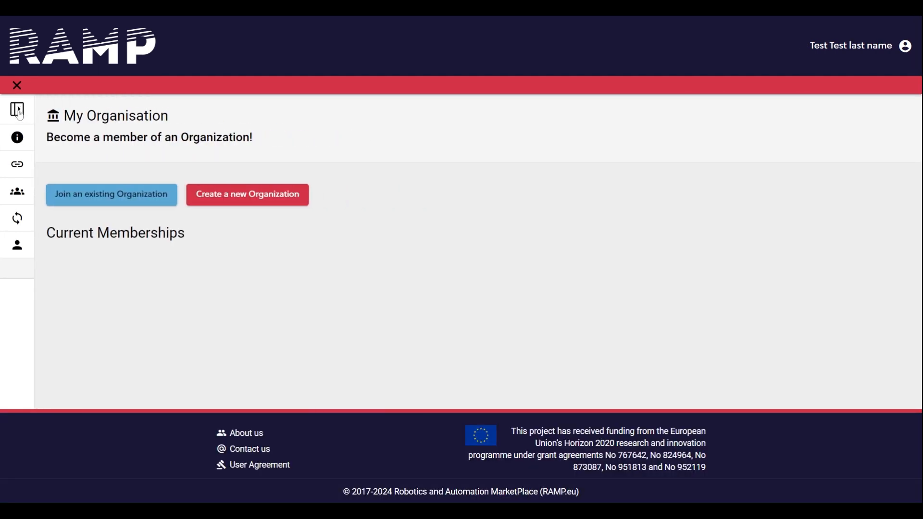
click(248, 194)
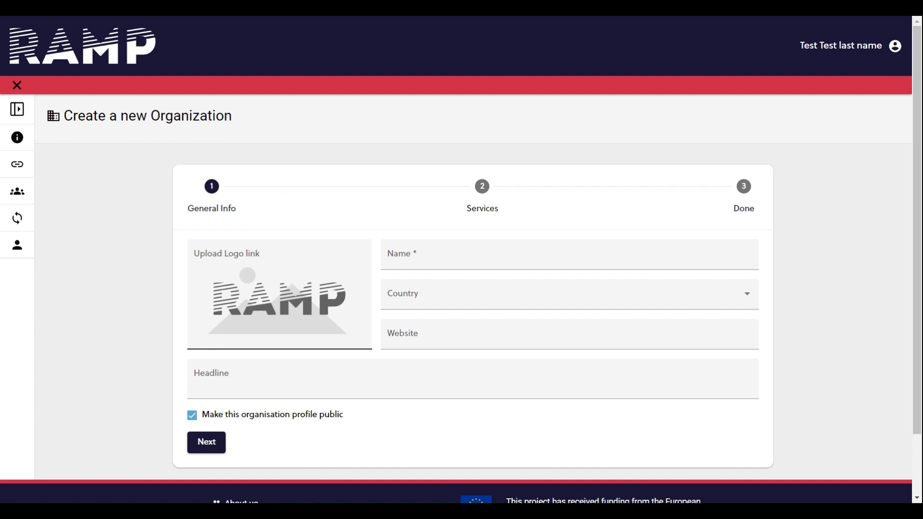
Name the organization "This is a test org" and set its country to Greece.
click(419, 255)
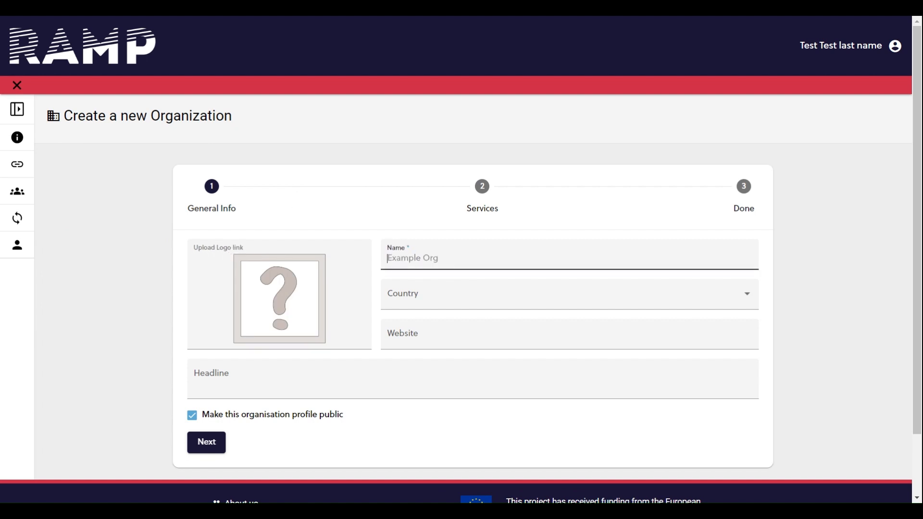
text(This is a test org)
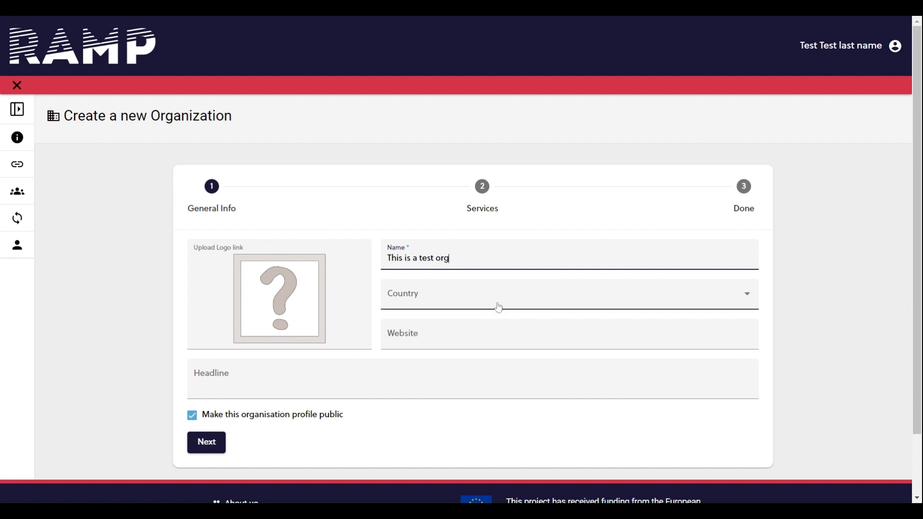
click(496, 305)
scroll(538, 397, down, 8)
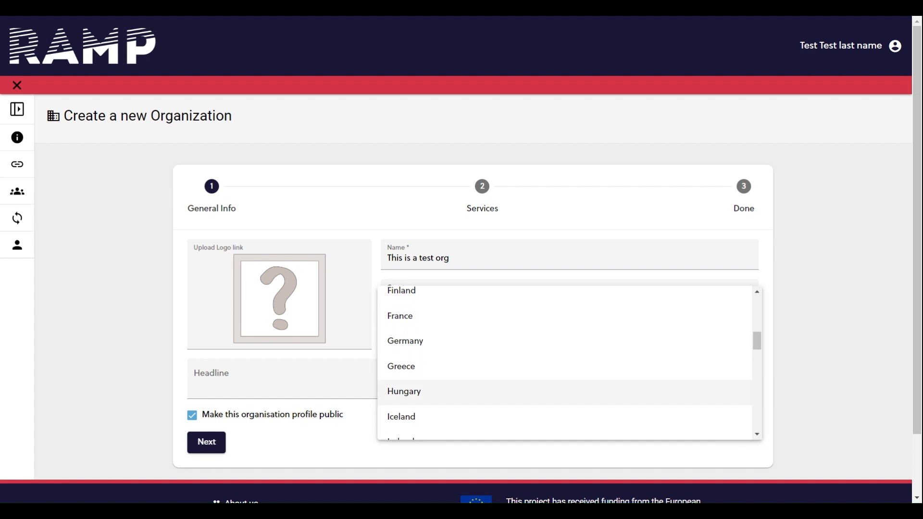
click(517, 363)
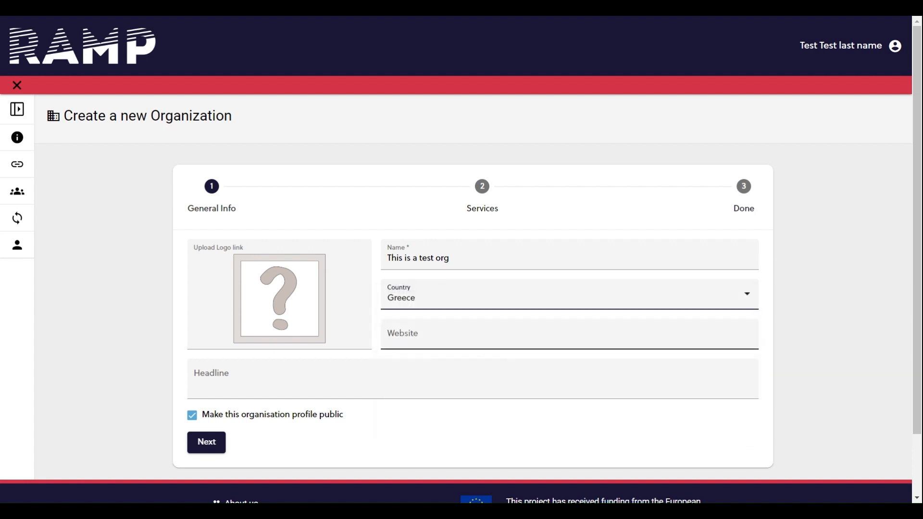
click(513, 336)
text(www.testorganisation.eu)
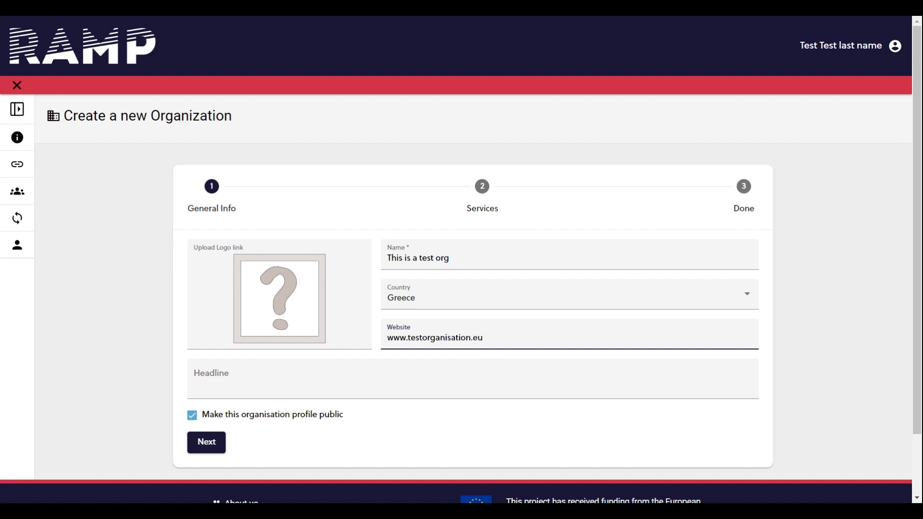
click(510, 378)
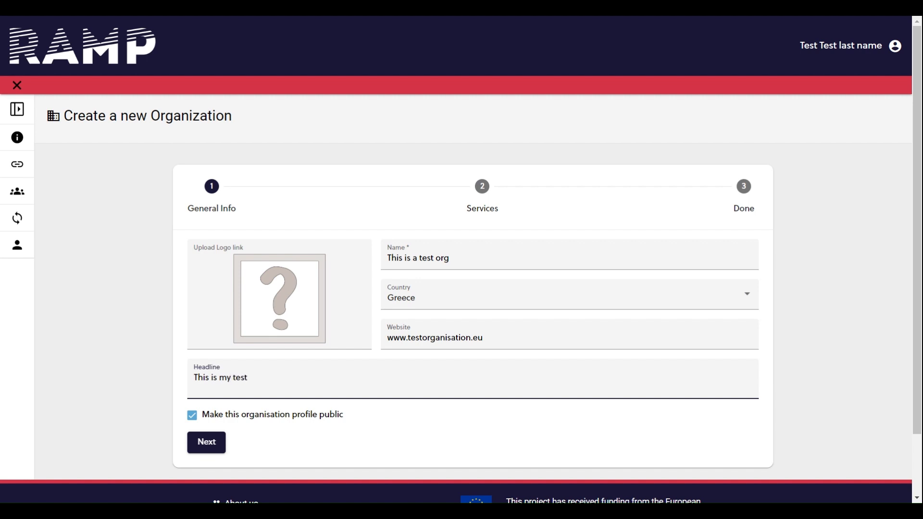
click(193, 419)
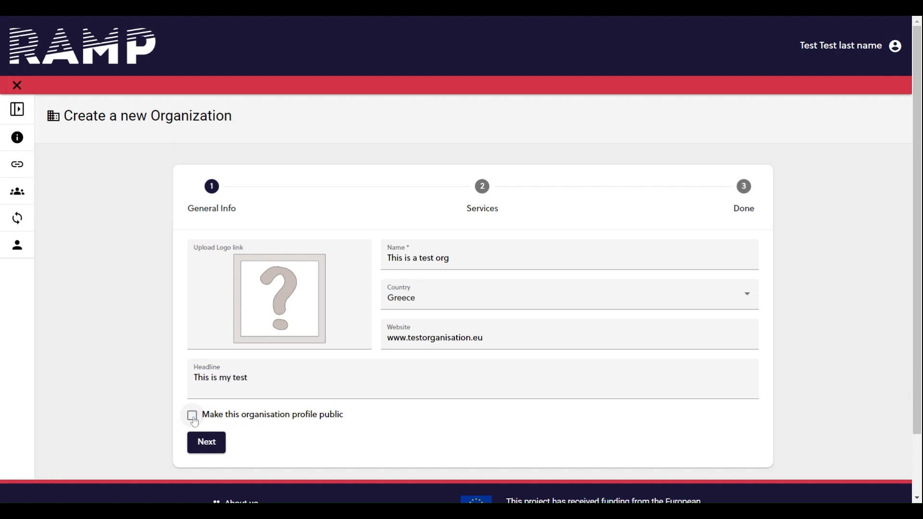
click(193, 419)
click(207, 442)
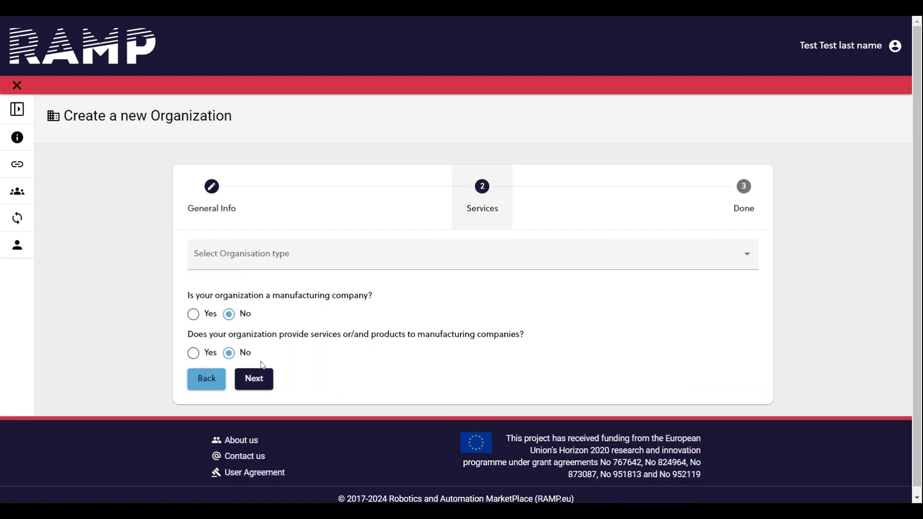
Set the organisation type to Private company.
click(369, 264)
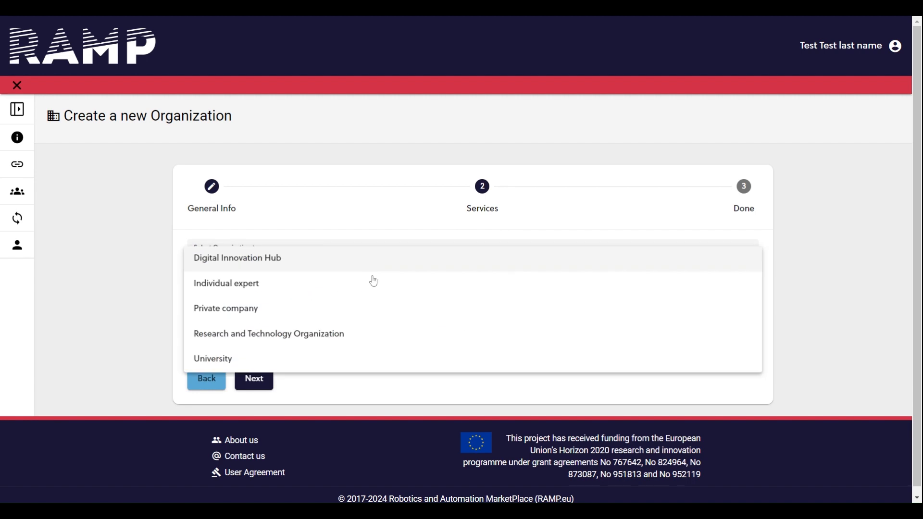
click(382, 308)
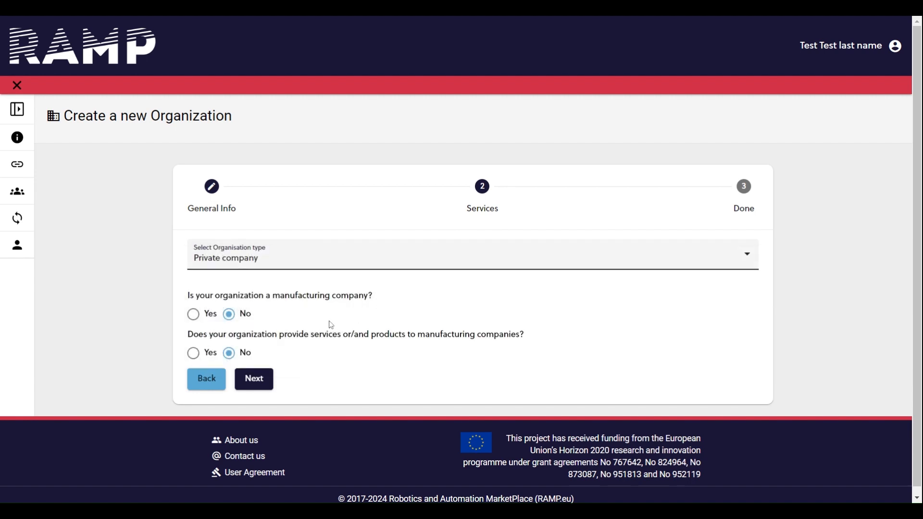
click(196, 316)
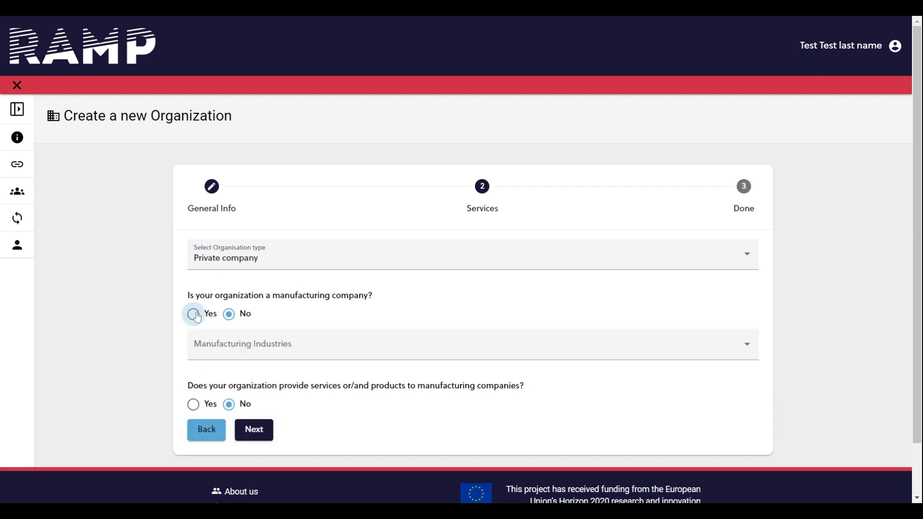
scroll(164, 339, down, 1)
click(270, 304)
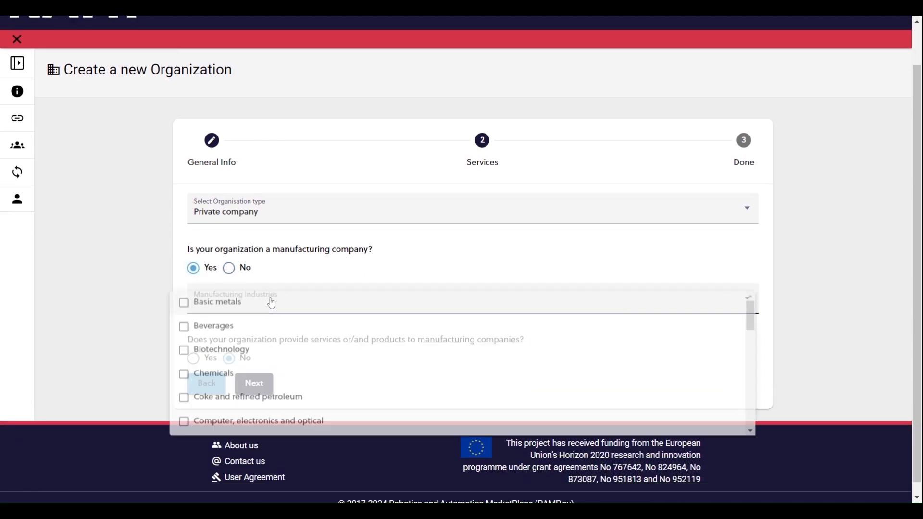
scroll(271, 331, down, 2)
scroll(275, 384, down, 3)
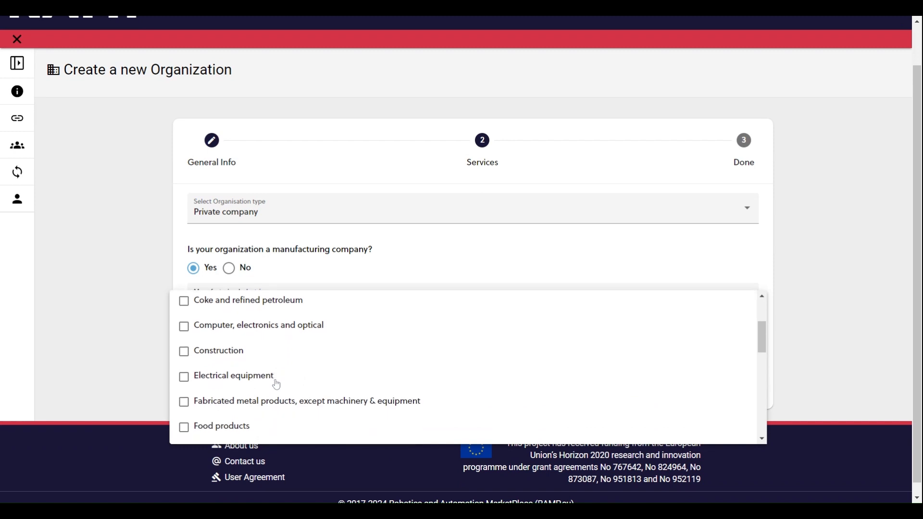
click(276, 265)
click(229, 268)
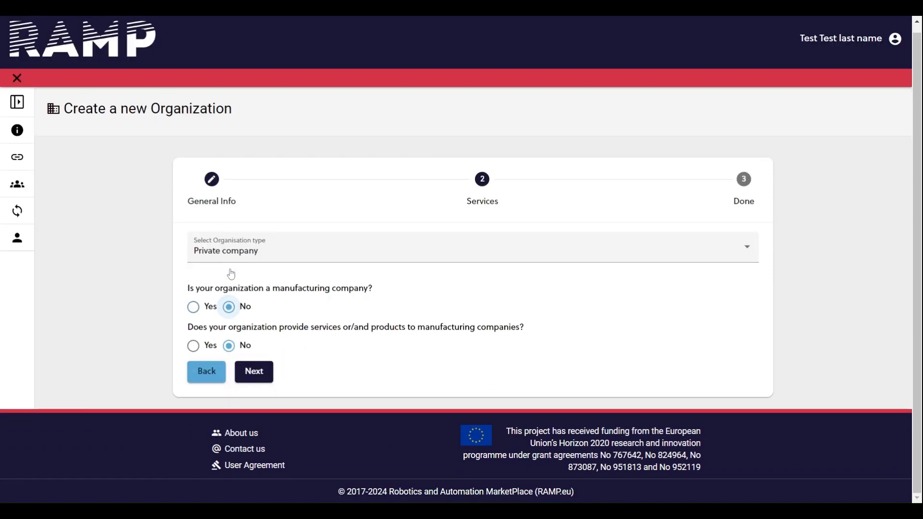
Declare that the organization serves manufacturing companies, with Research and development and Robotics and systems integration as services provided.
click(194, 346)
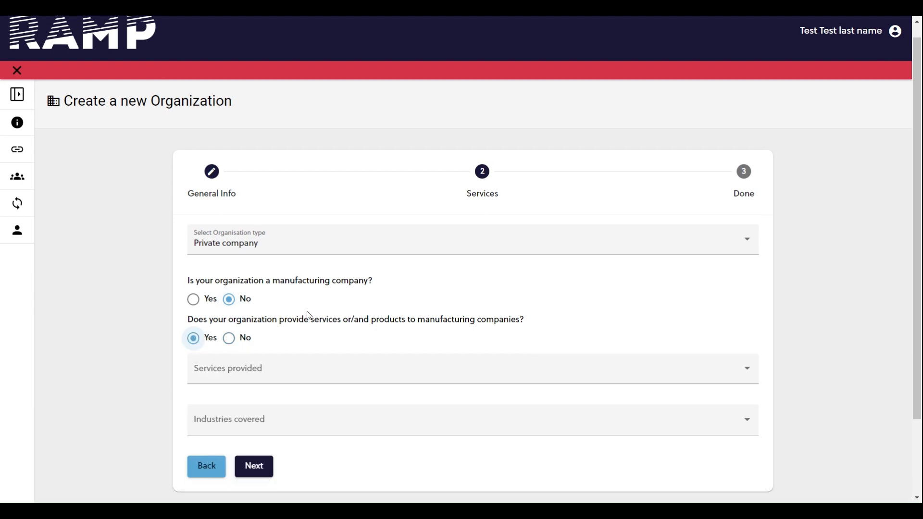
scroll(331, 299, down, 2)
click(335, 298)
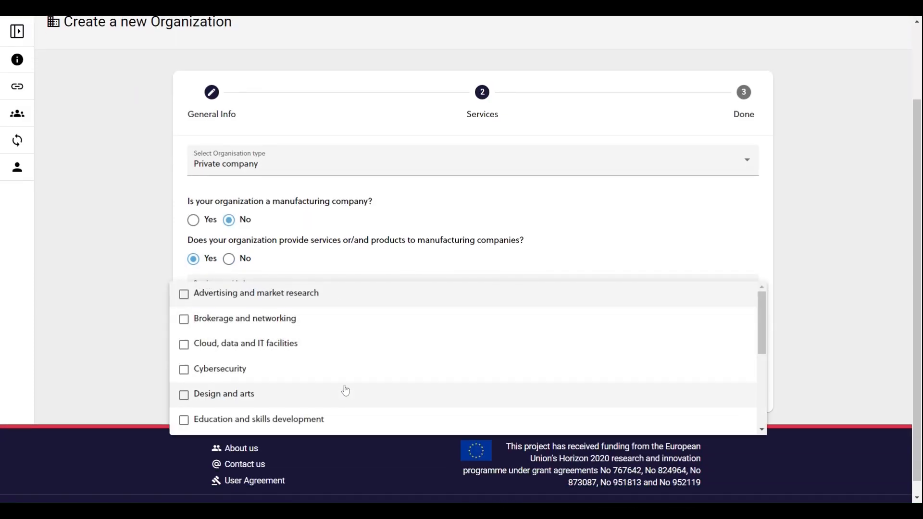
scroll(345, 392, down, 2)
scroll(344, 392, down, 3)
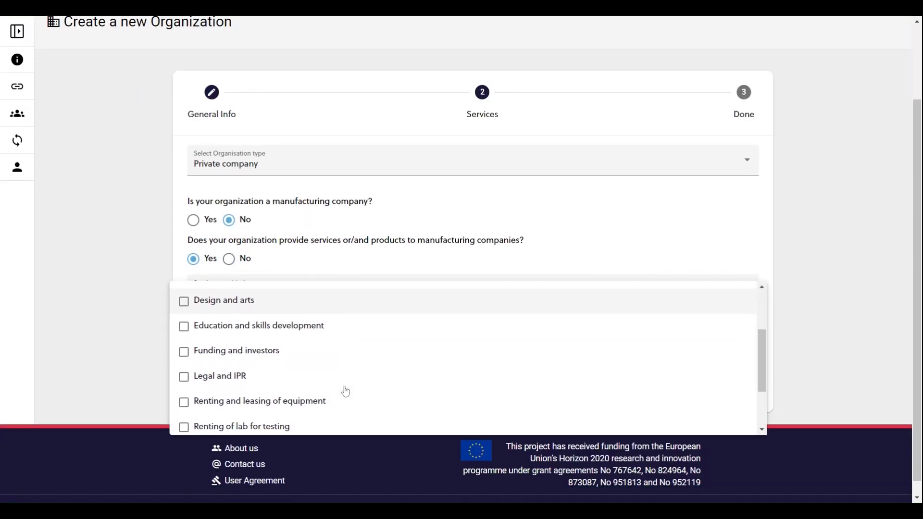
scroll(312, 380, down, 2)
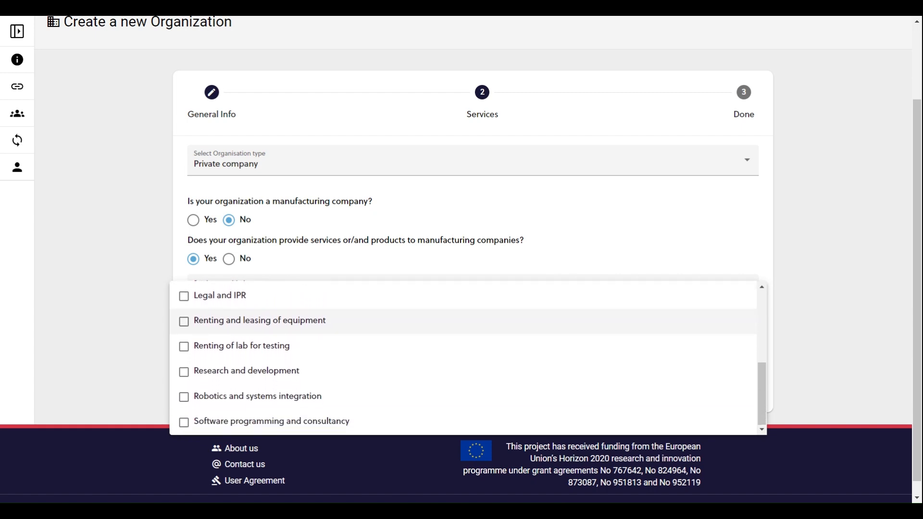
click(312, 381)
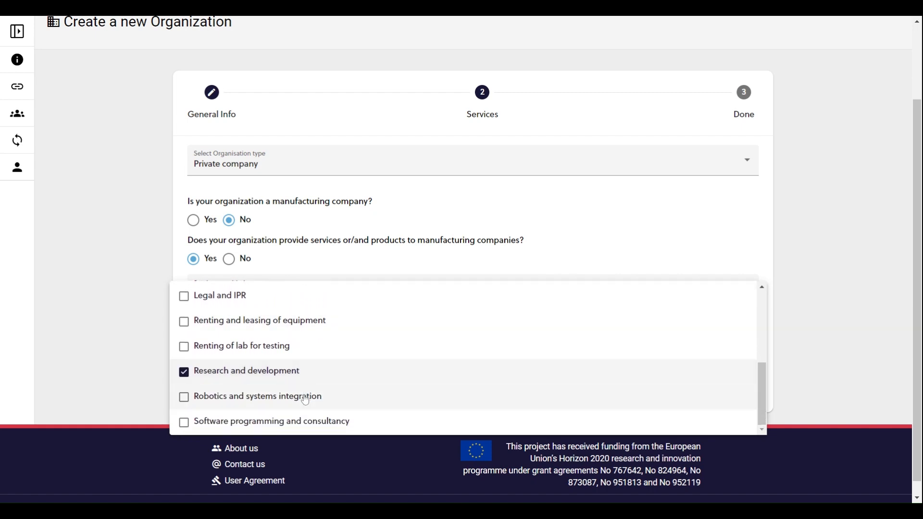
click(309, 397)
click(133, 355)
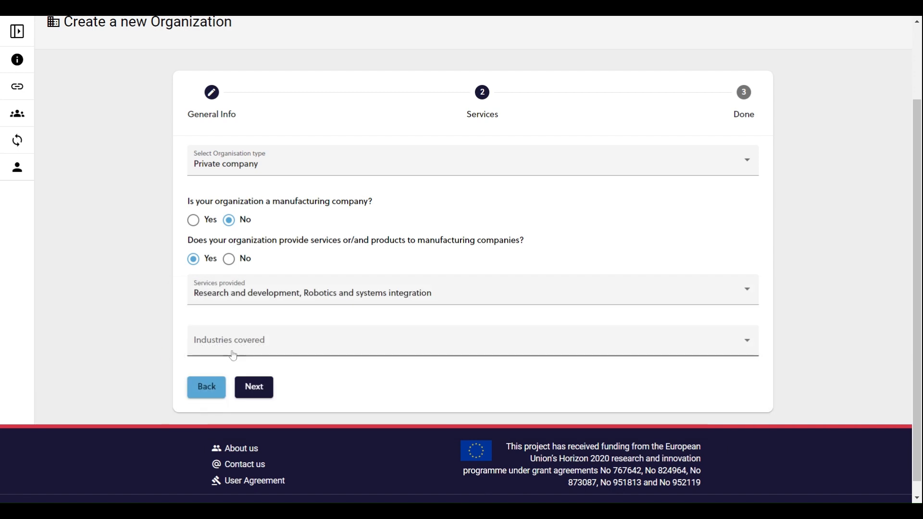
Set the industries covered to Pharmaceutical, Recorded media, Rubber and plastic, and Textiles.
click(232, 352)
scroll(281, 402, down, 10)
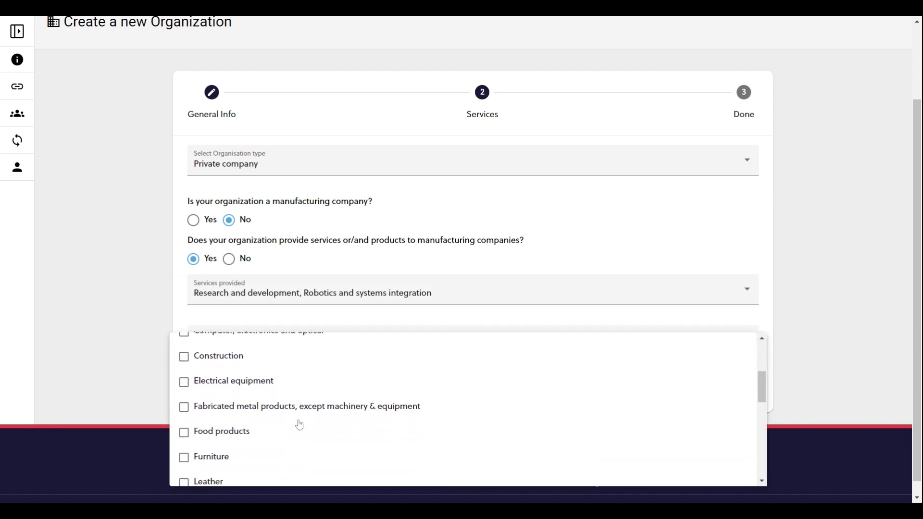
scroll(299, 425, down, 4)
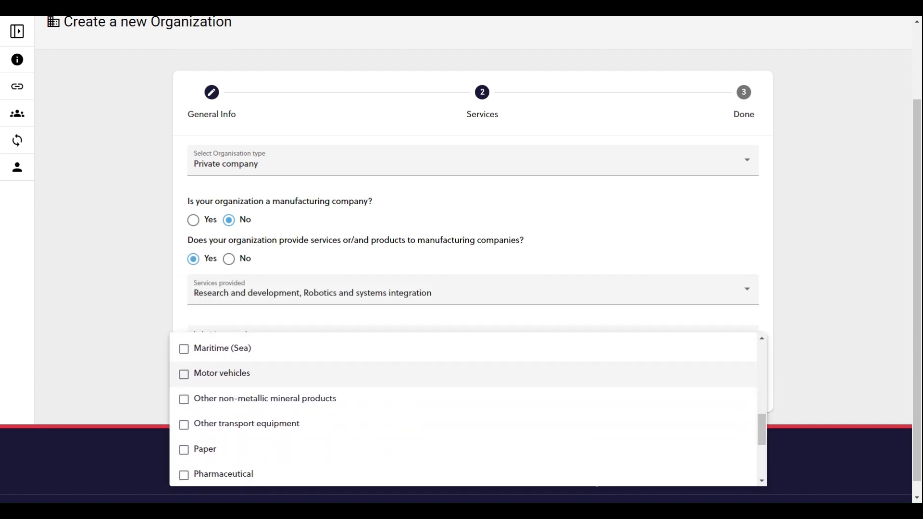
click(299, 431)
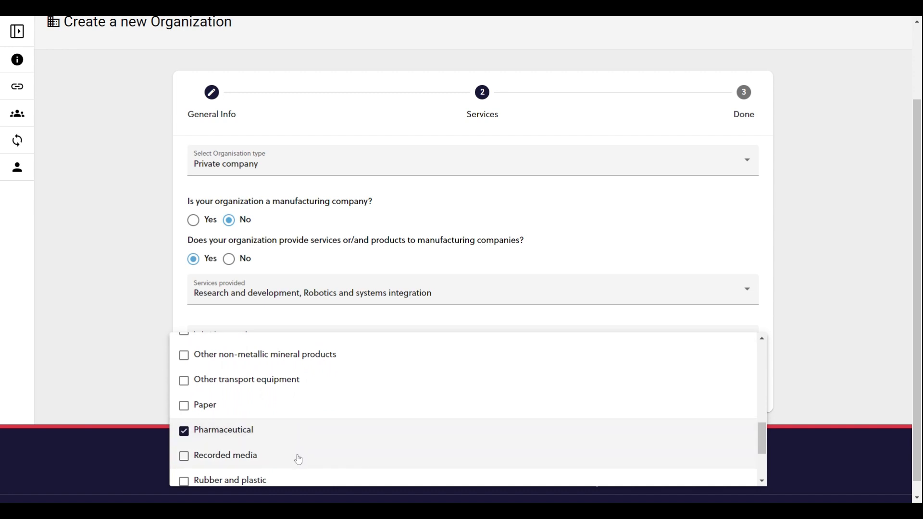
click(298, 457)
scroll(299, 461, down, 3)
click(292, 413)
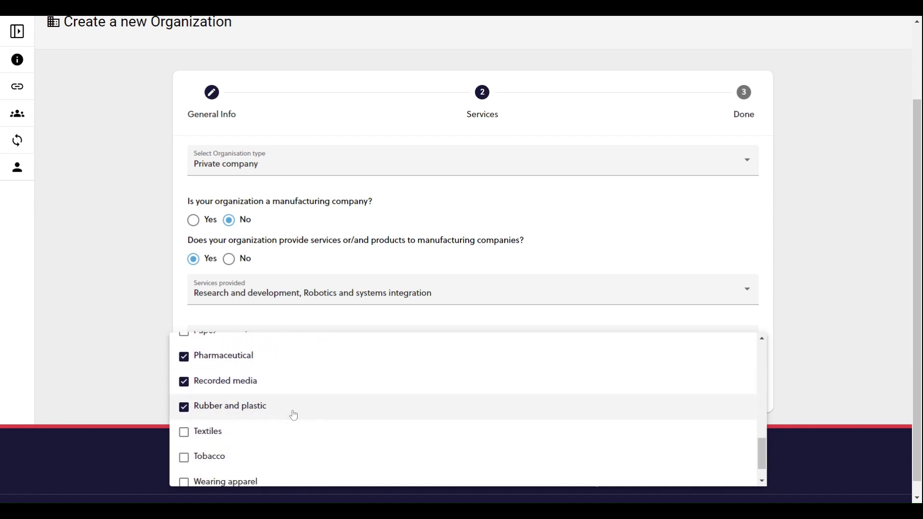
click(293, 432)
click(150, 364)
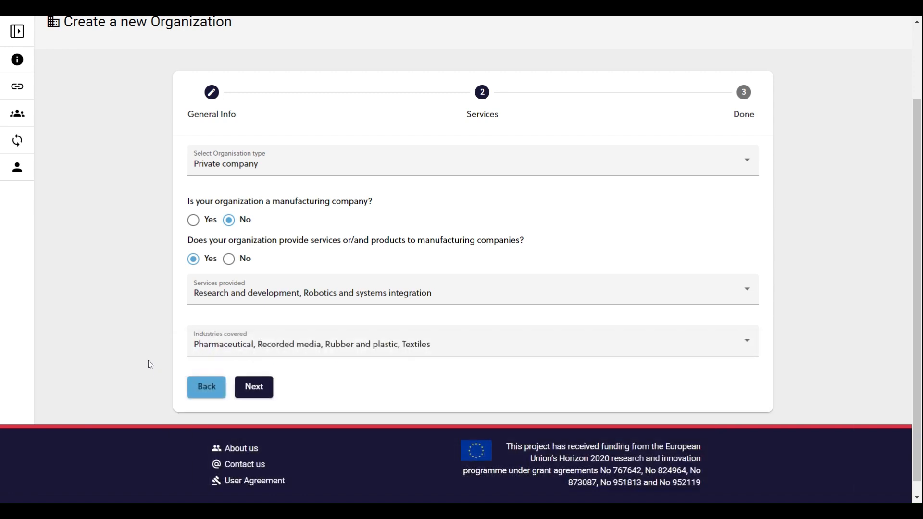
Proceed to the final stage of the organization form and create the organization.
click(255, 388)
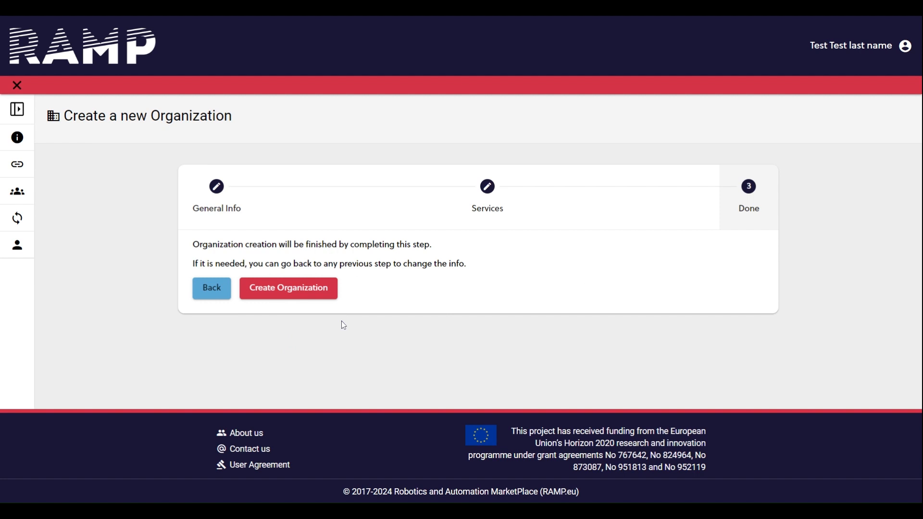
click(313, 294)
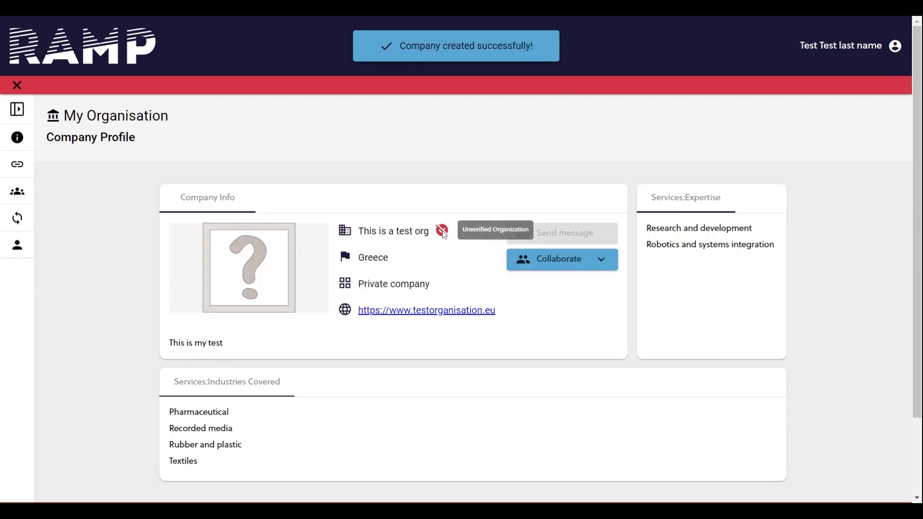
Look over the new company profile and go to the My Organisations page.
scroll(445, 235, down, 1)
scroll(444, 235, up, 1)
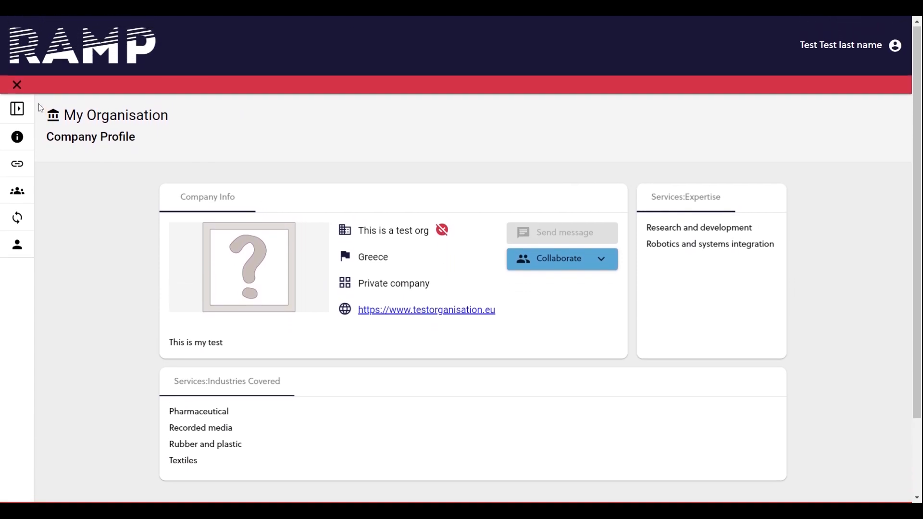
click(17, 109)
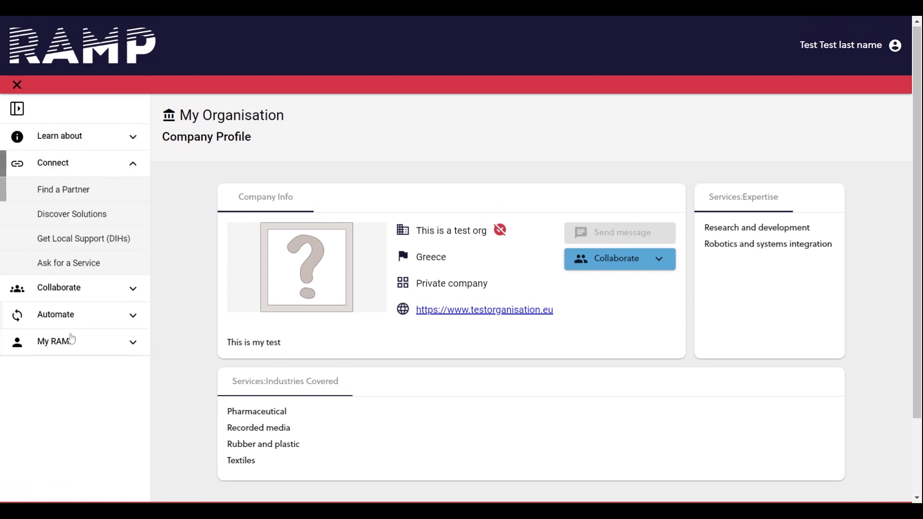
click(72, 342)
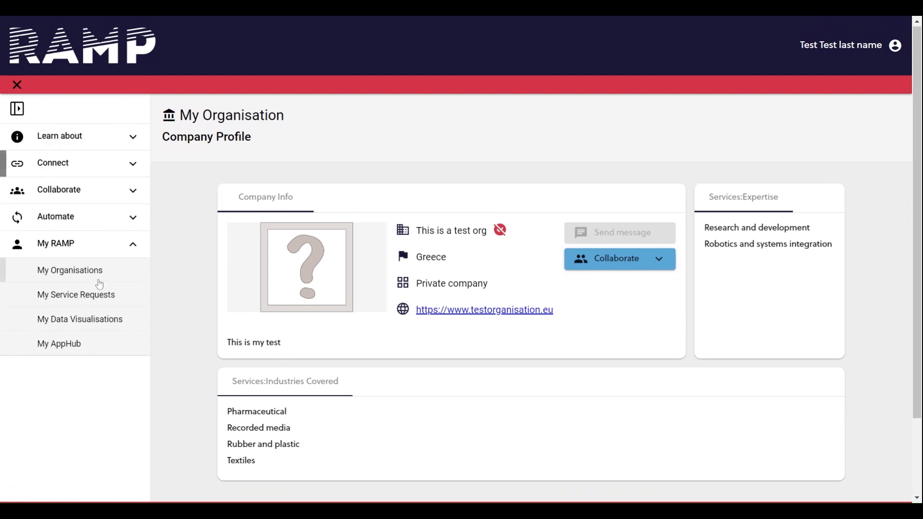
click(96, 269)
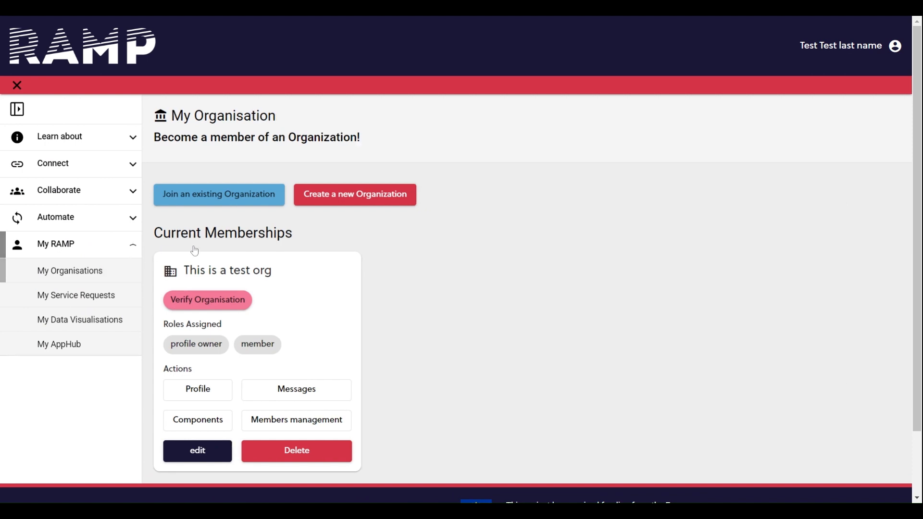
Open the membership management of This is a test org and try out the member's Administrator and Profile rights.
scroll(270, 368, down, 1)
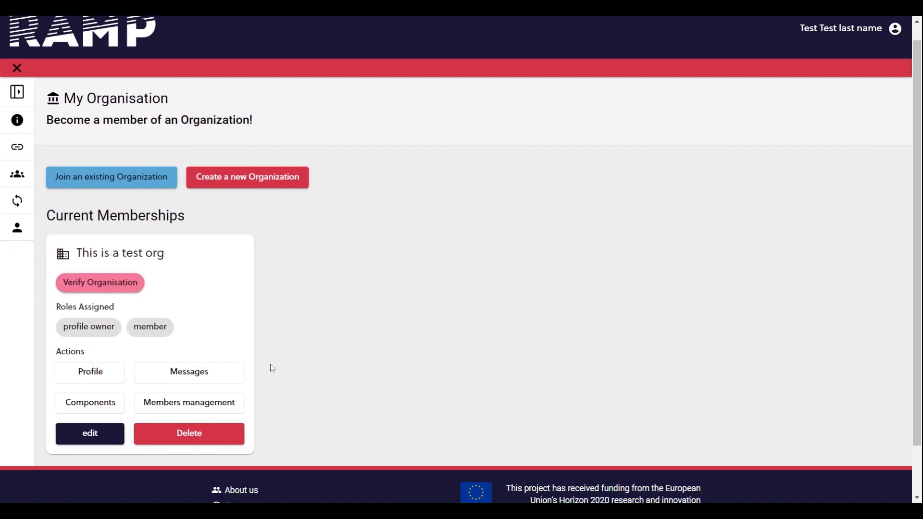
scroll(272, 368, down, 1)
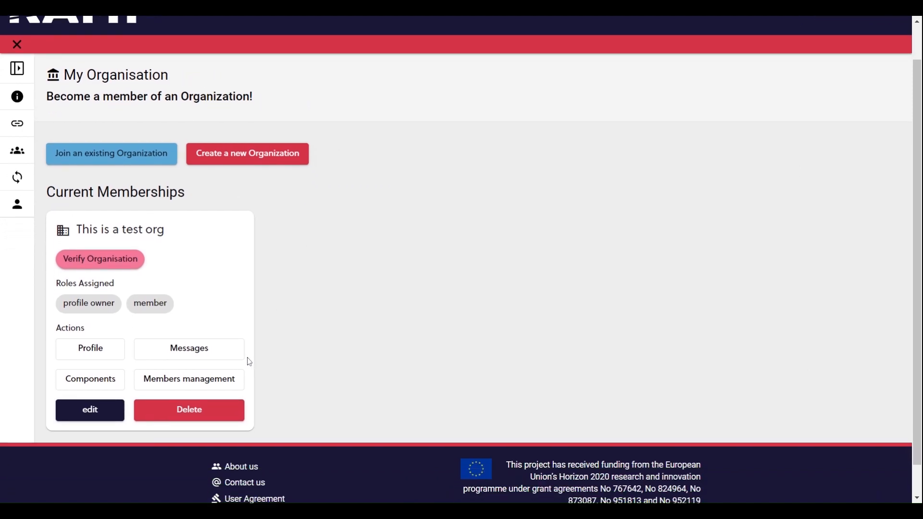
click(191, 384)
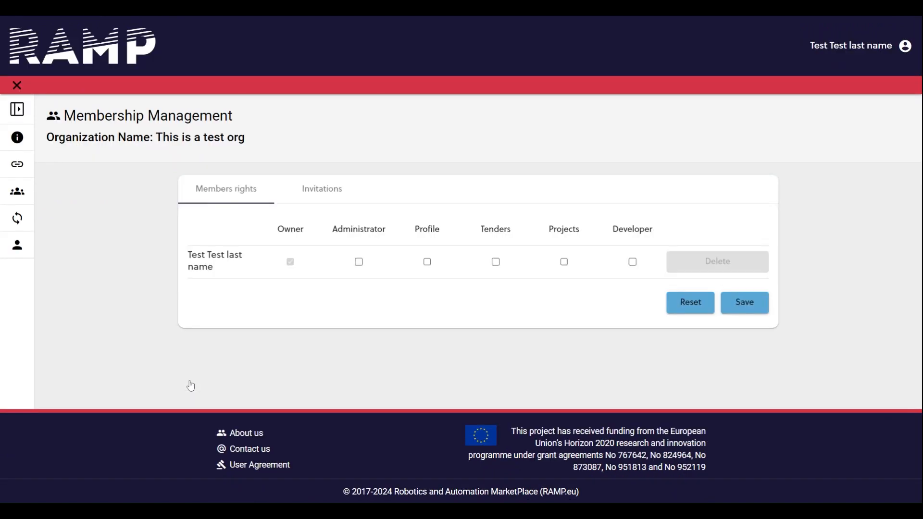
click(359, 264)
click(427, 262)
click(426, 264)
Send an invitation to join the organization to another user's e-mail address.
click(334, 193)
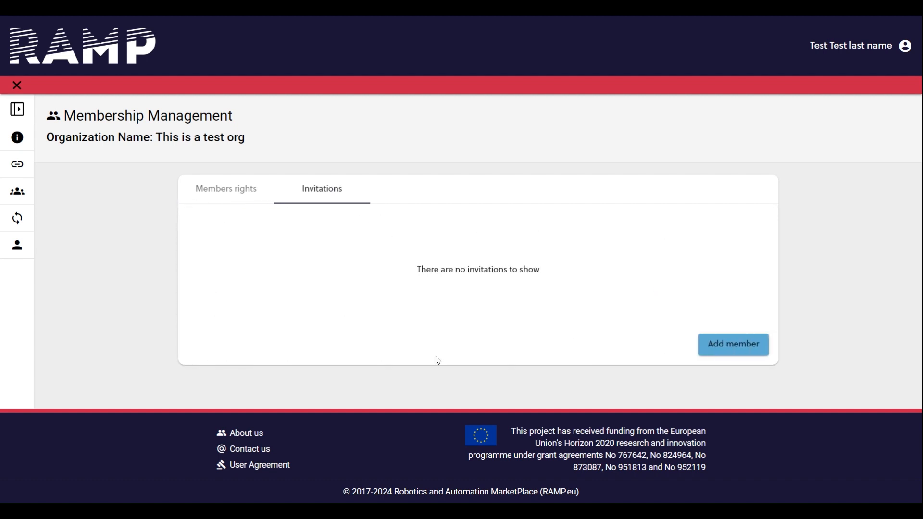
click(703, 350)
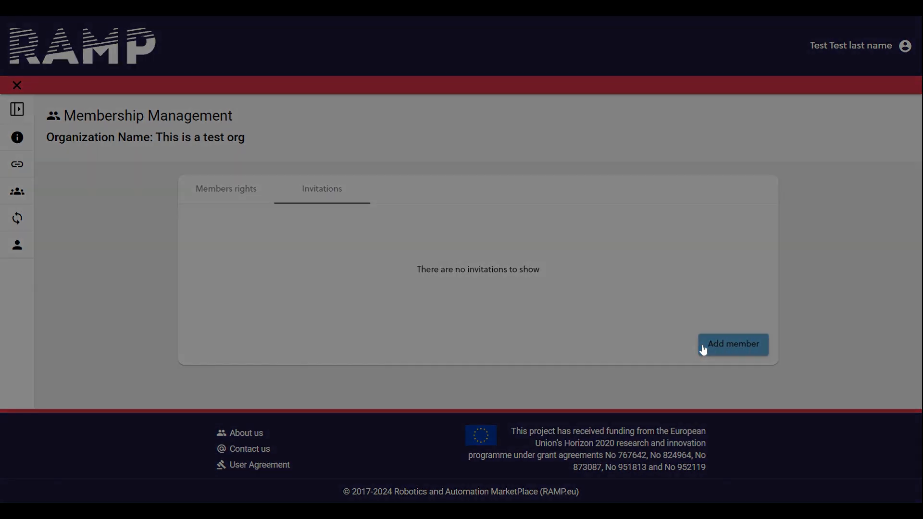
click(460, 260)
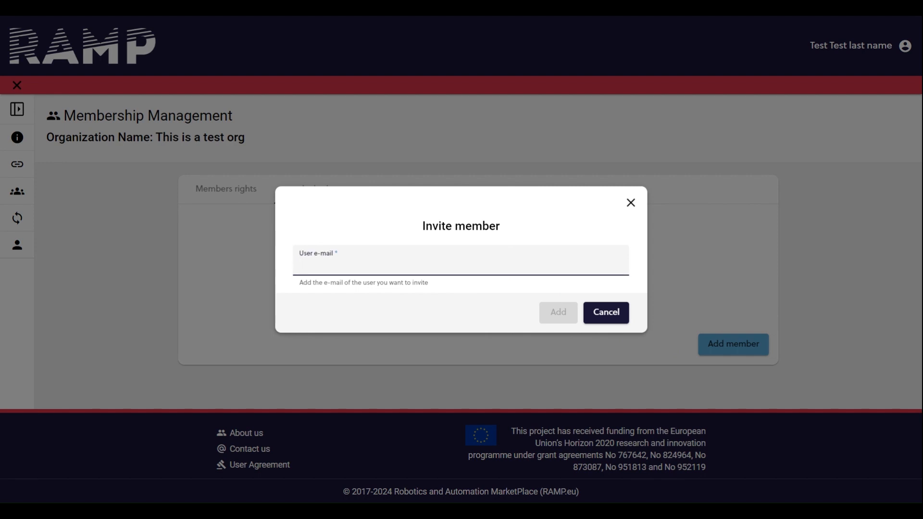
text(anothertest@test)
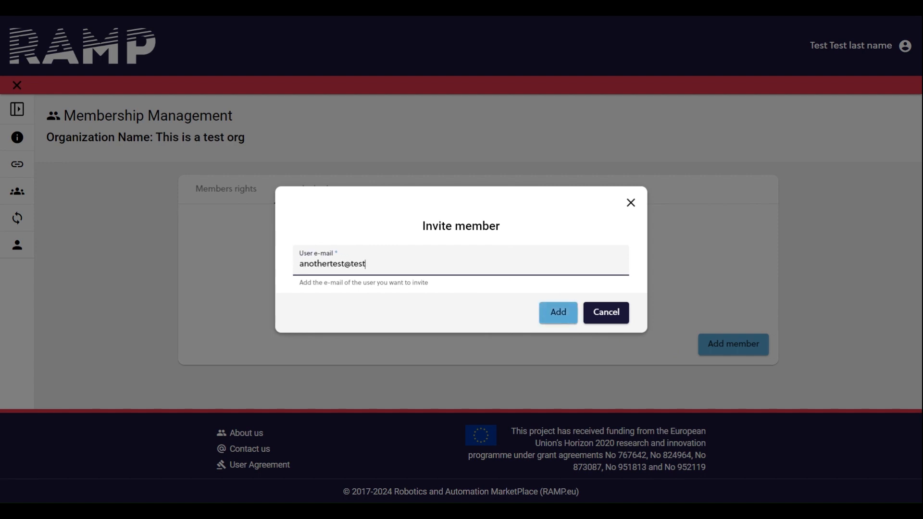
text(.eu)
click(552, 315)
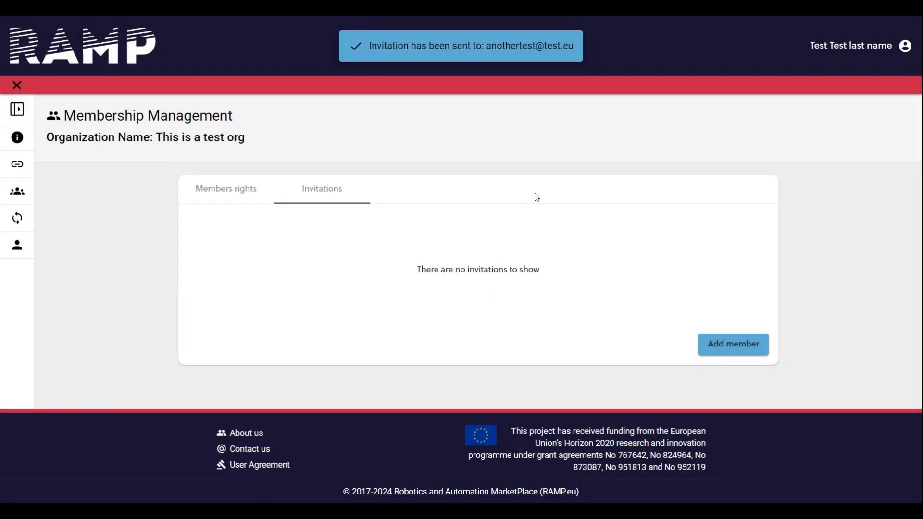
Return to My Organisations and start joining an existing organization.
click(96, 341)
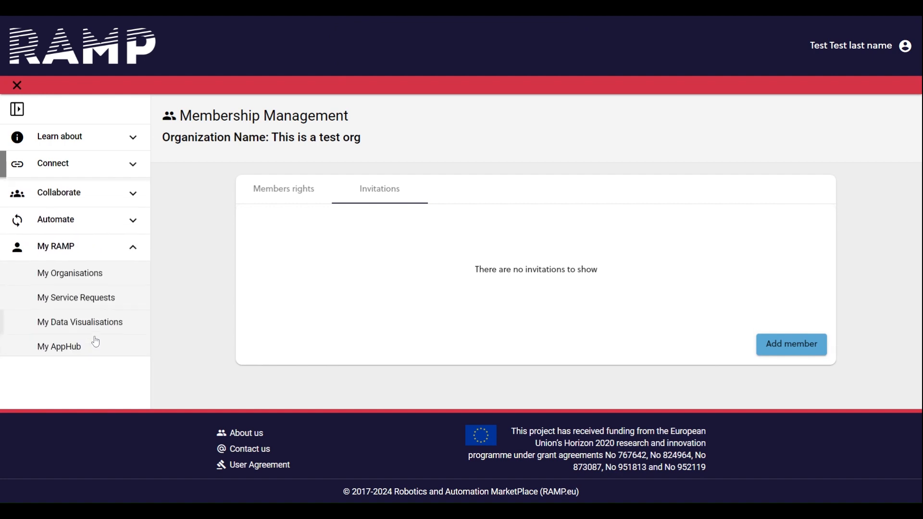
click(88, 278)
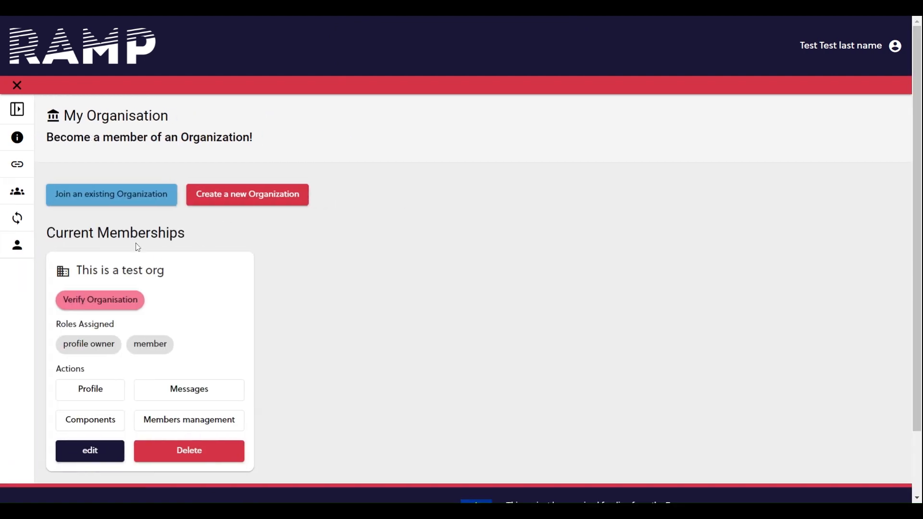
click(149, 203)
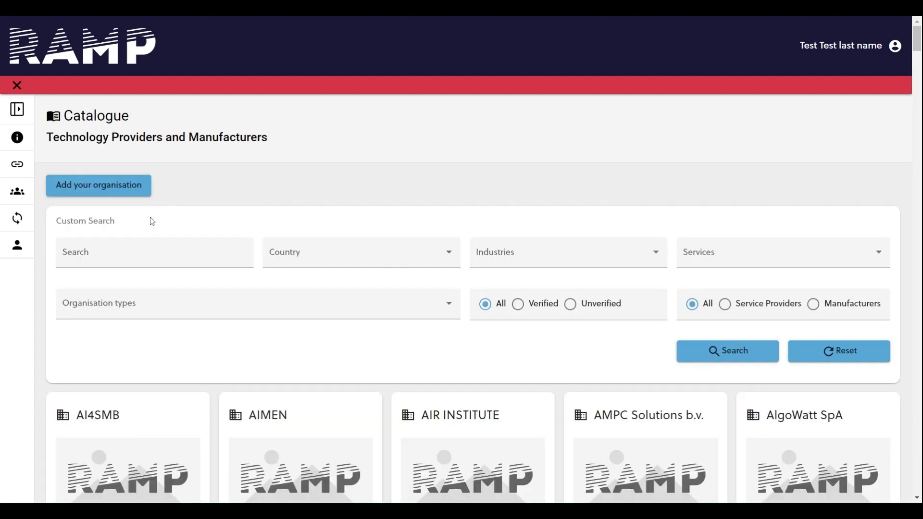
Search the organisation catalogue for European Dynamics.
click(145, 257)
text(Europea)
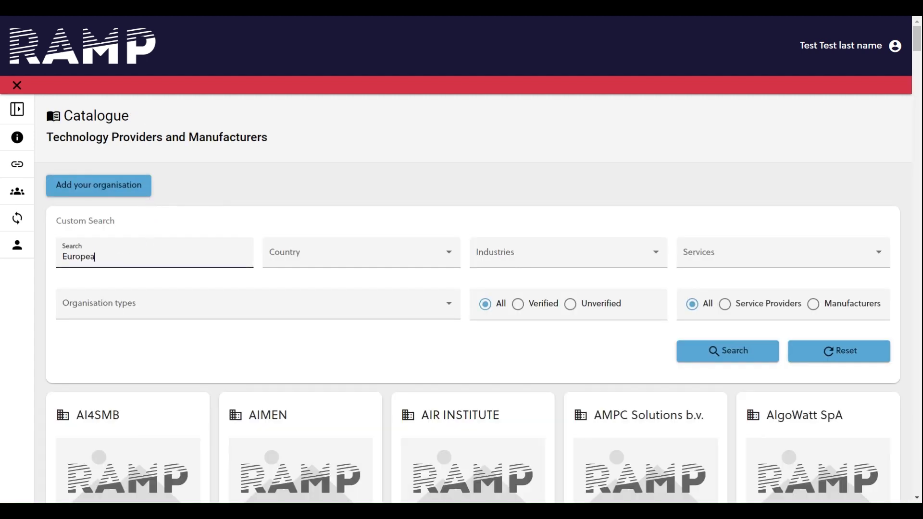
text(n Dynamics)
click(700, 357)
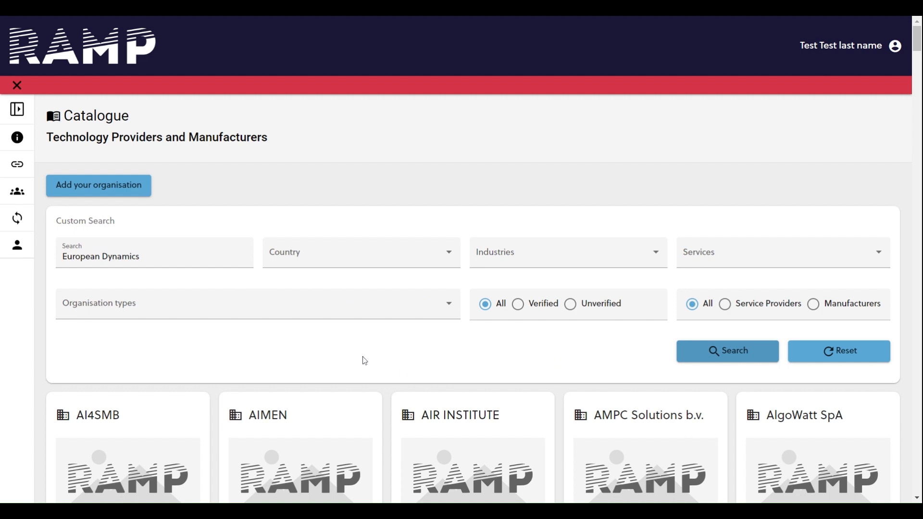
Open the European Dynamics company profile and choose an option for collaborating with it.
scroll(288, 404, down, 3)
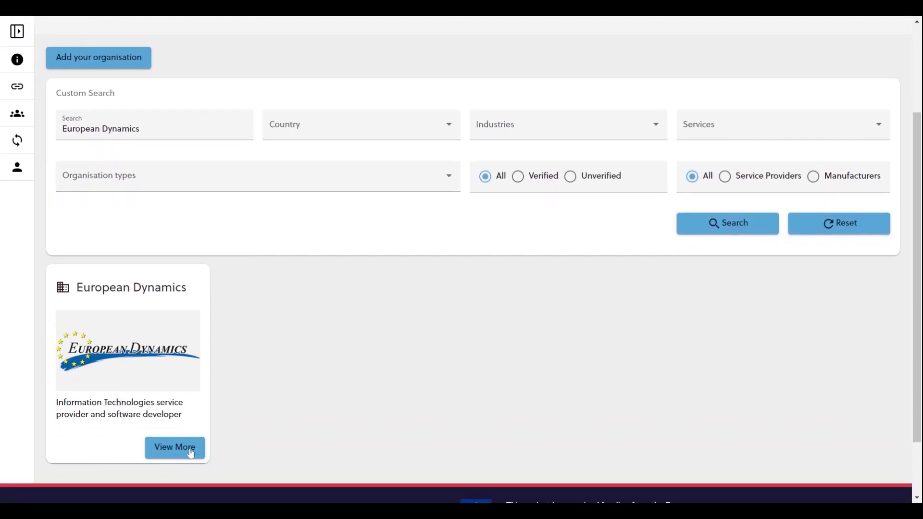
click(190, 454)
click(540, 269)
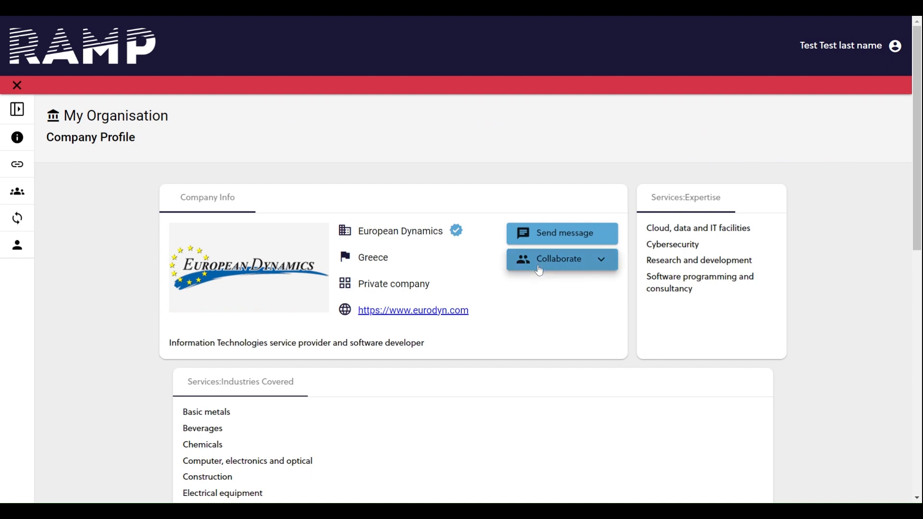
click(545, 291)
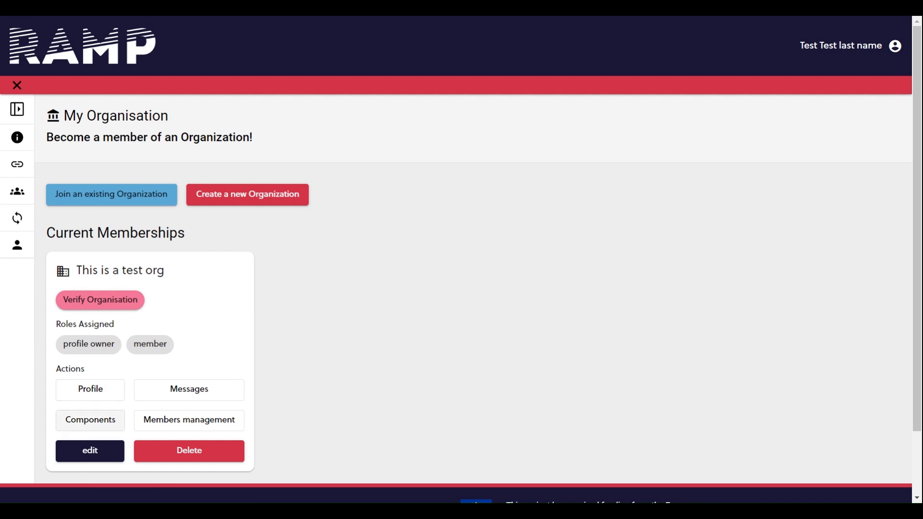
Start a new component for This is a test org with the title "Test component" and the summary "some summary".
click(109, 422)
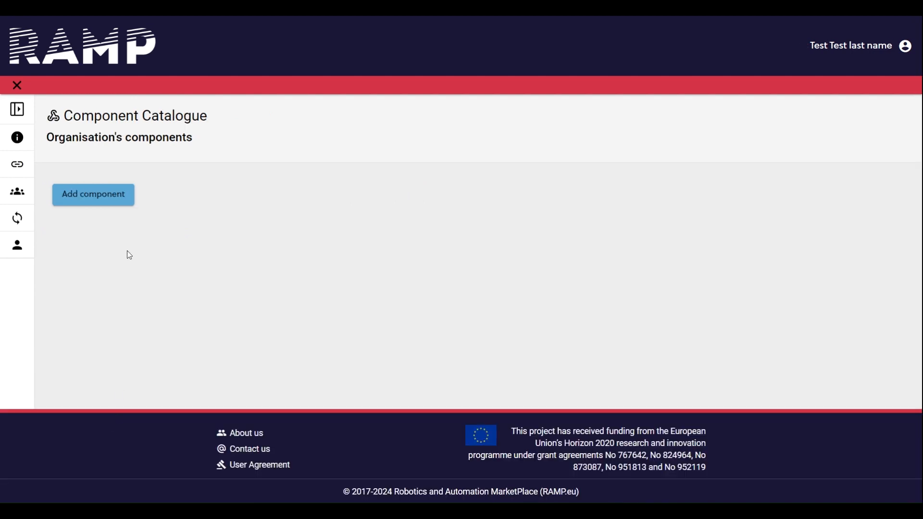
click(115, 197)
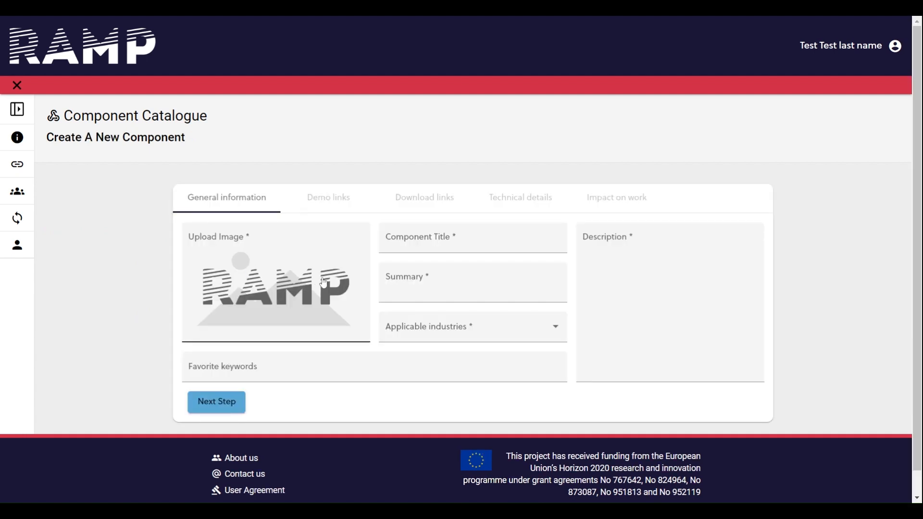
click(417, 270)
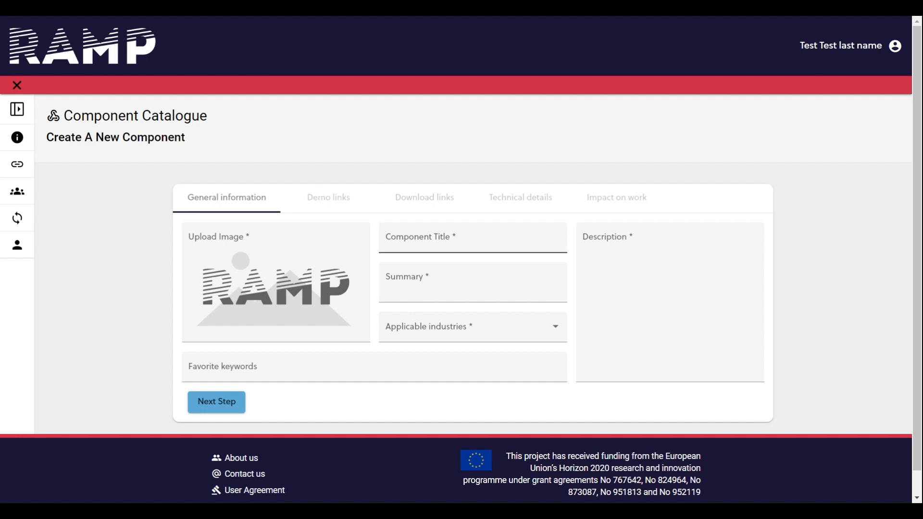
click(408, 239)
text(Test component)
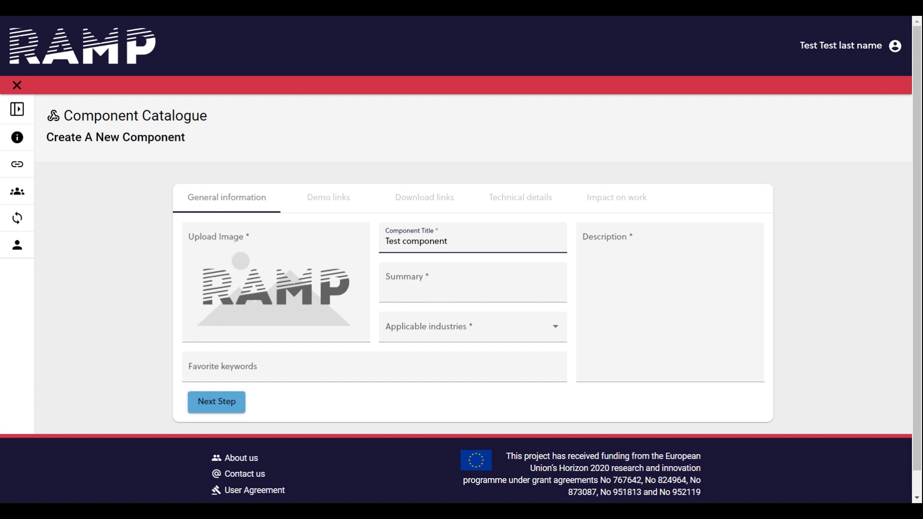
click(438, 283)
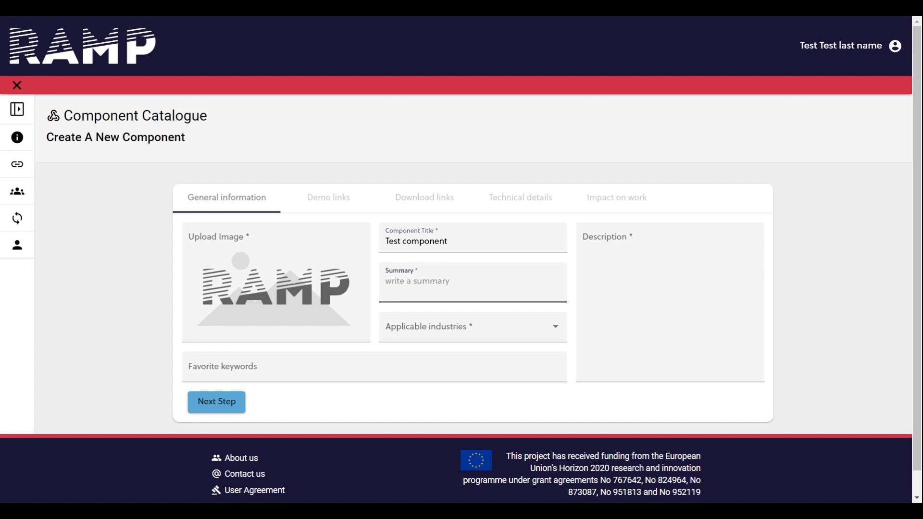
text(some summary)
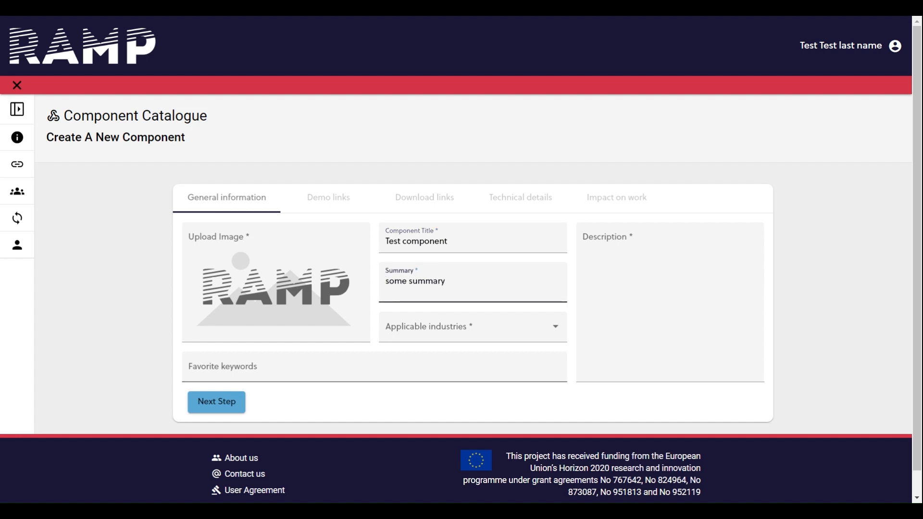
Set the component's applicable industries to Computer, electronics and optical, Construction, and Electrical equipment.
click(504, 325)
scroll(485, 403, down, 2)
scroll(486, 402, down, 1)
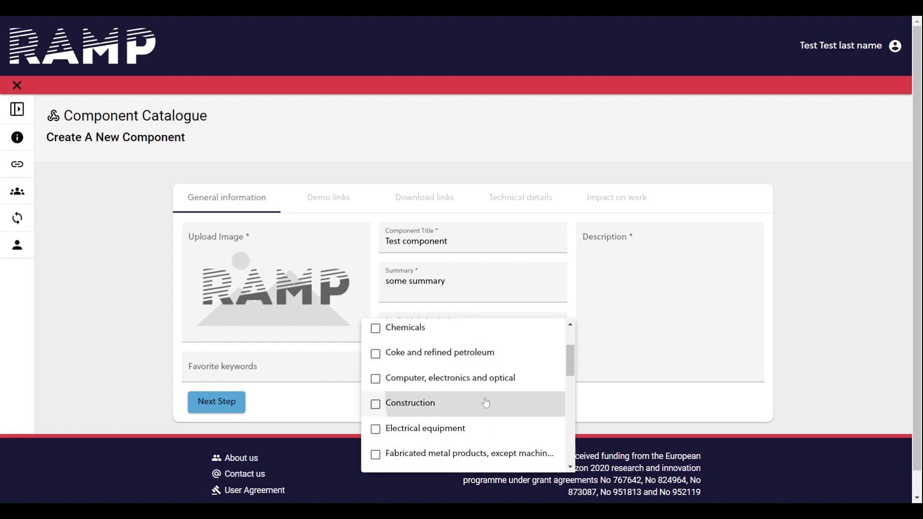
click(486, 402)
click(485, 377)
click(470, 429)
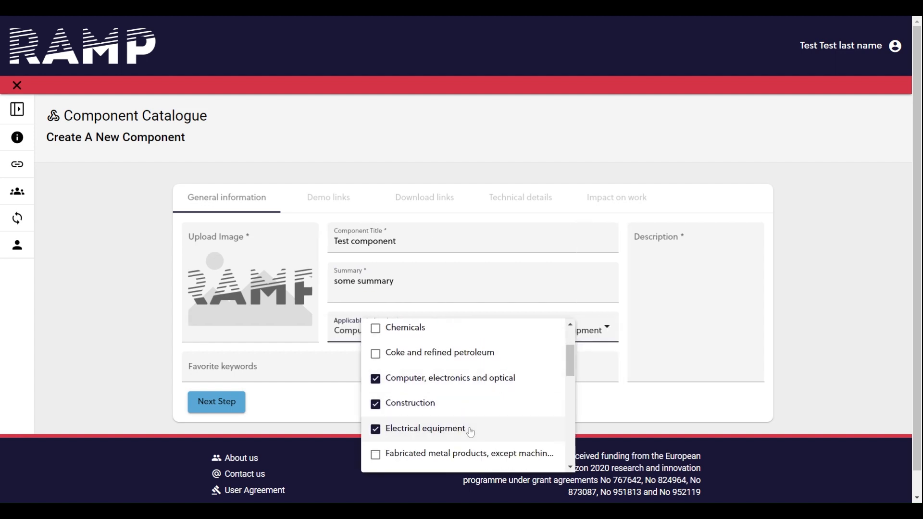
click(644, 307)
Enter the description "A description goes here" and add the favorite keyword "Better Factory" to the component.
click(683, 275)
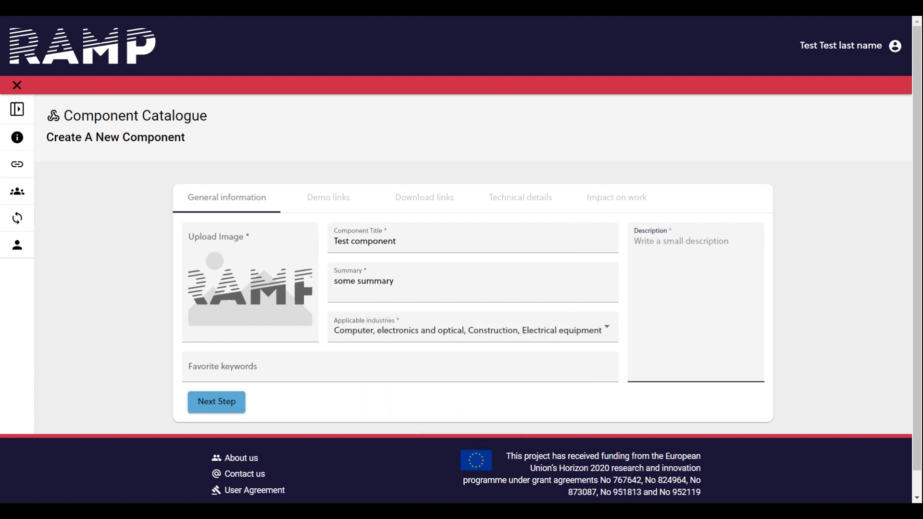
text(A description goes here)
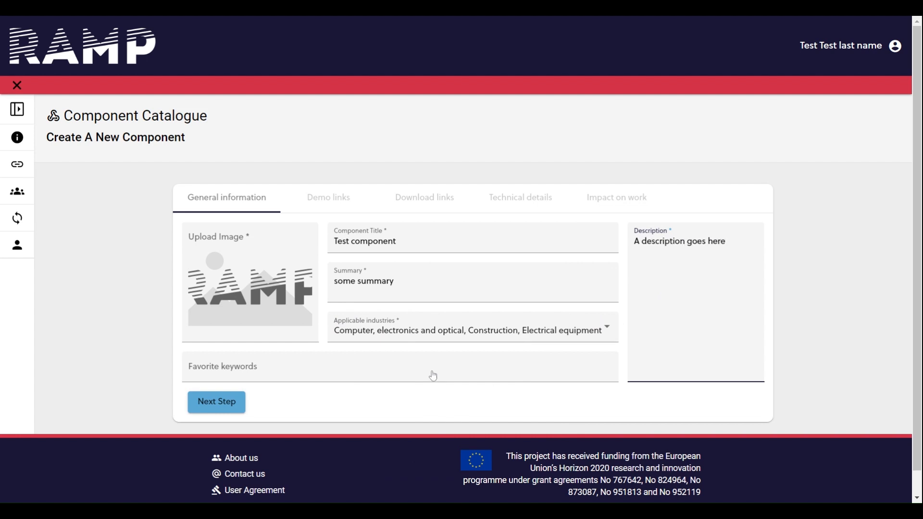
click(433, 376)
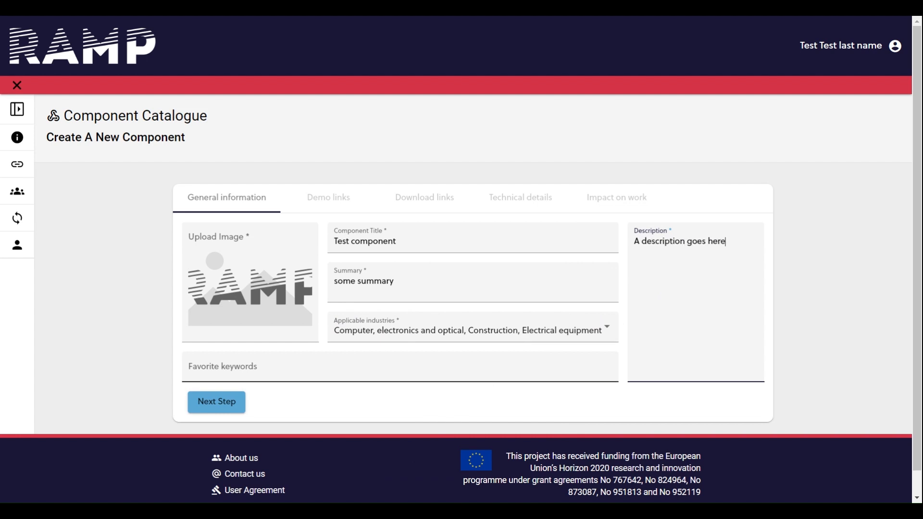
text(B)
key(BackSpace)
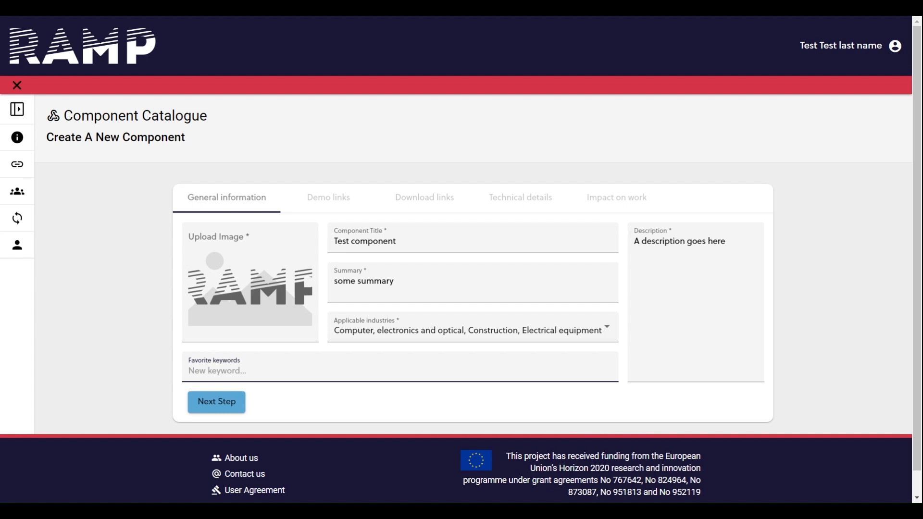
text(Better Factory)
key(Return)
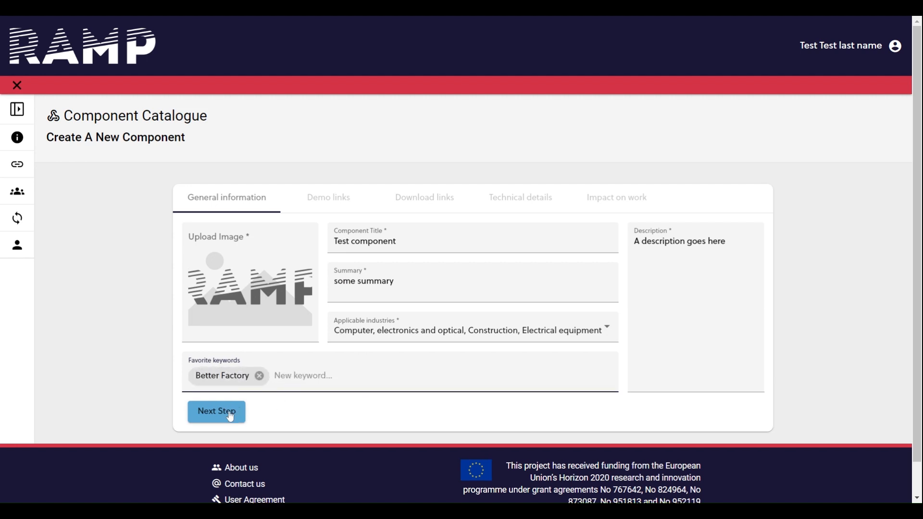
Copy the site's RAMP logo link and import it as the component's image from the public web link ending in "ramp.eu/assets/logo/ramp_logo_white.png".
click(119, 50)
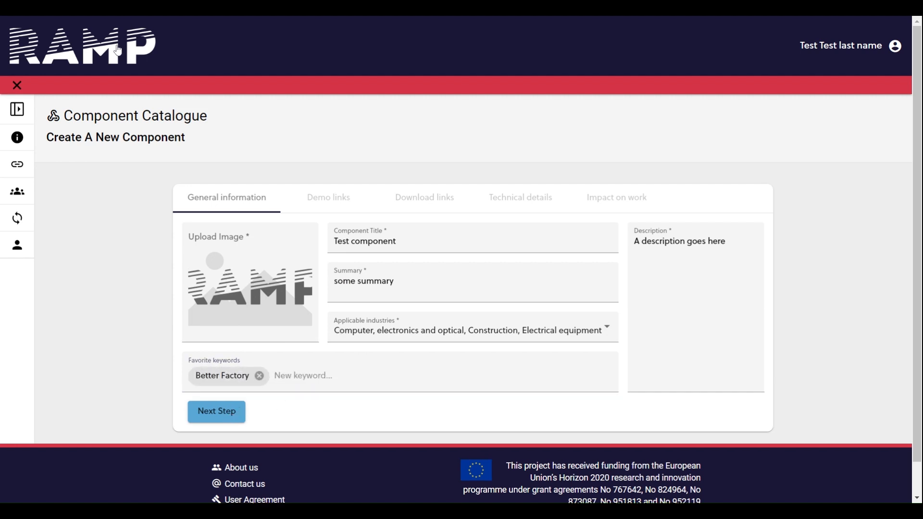
click(248, 269)
click(419, 264)
text(https://ramp.eu/assets/logo/ramp_logo_white.png)
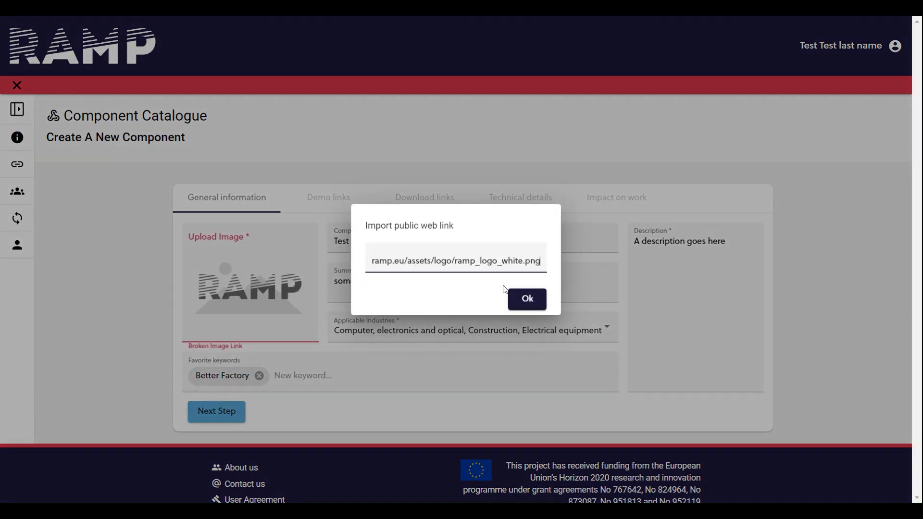
click(524, 300)
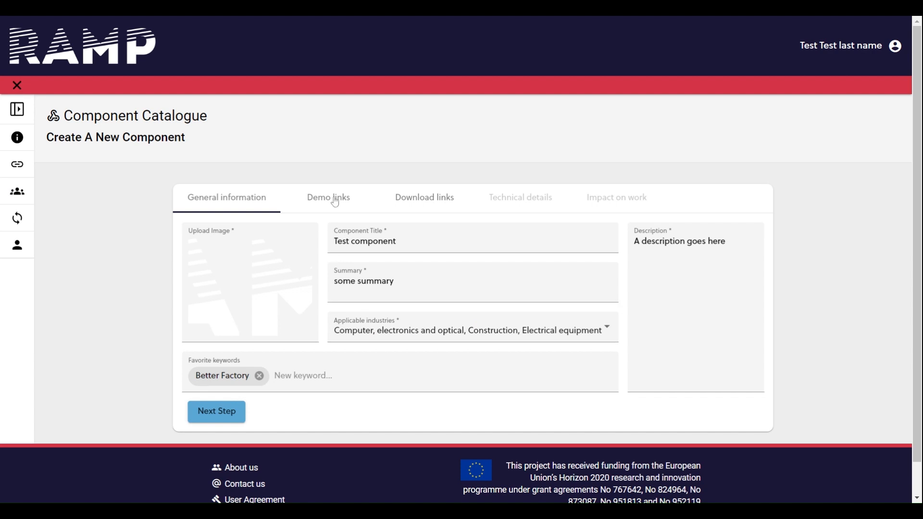
Leave the component's demo links empty and set its license to Noncommercial (JRL, AFPL, etc.), without adding download links.
click(234, 414)
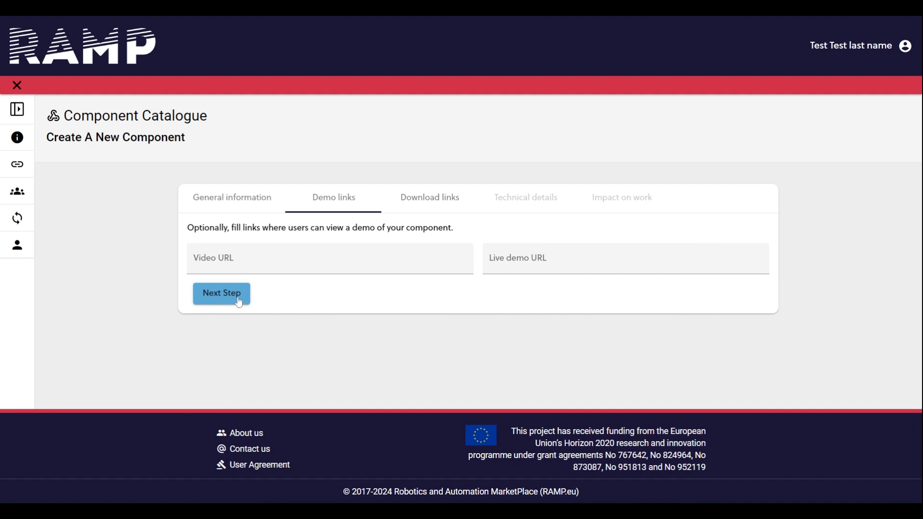
click(222, 293)
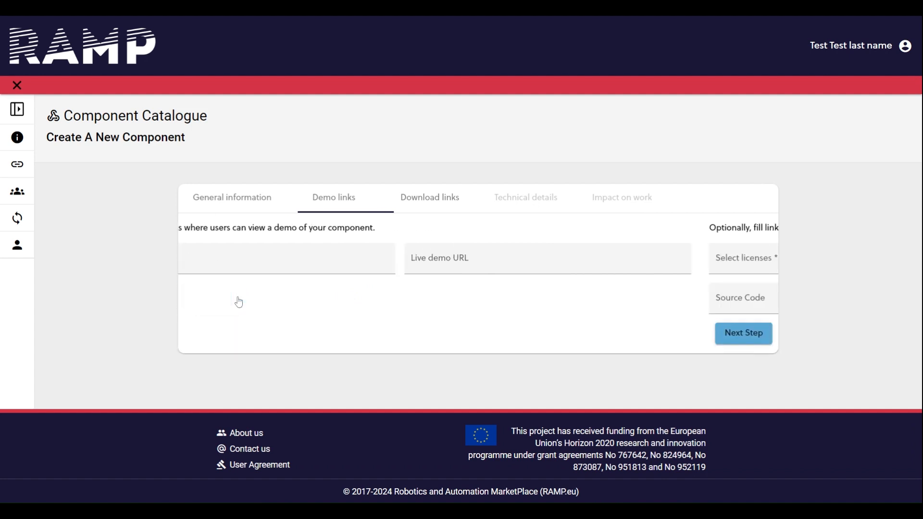
click(388, 261)
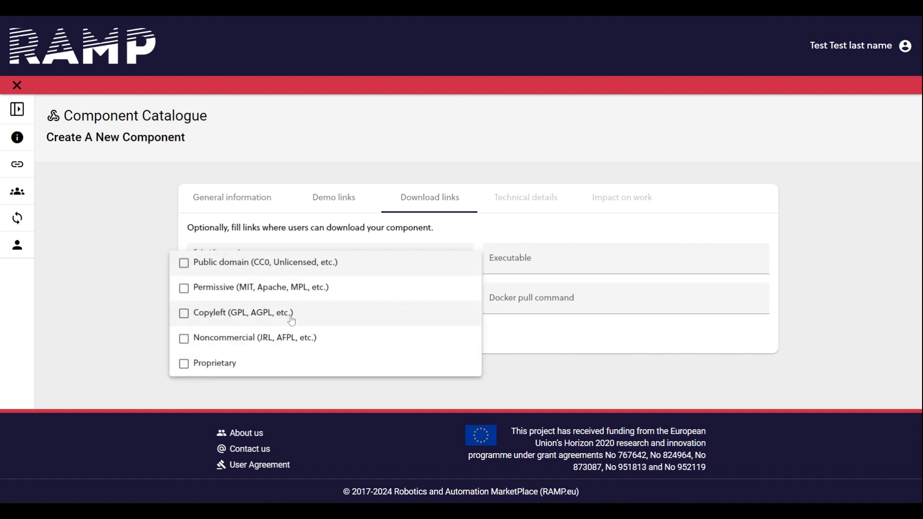
click(292, 339)
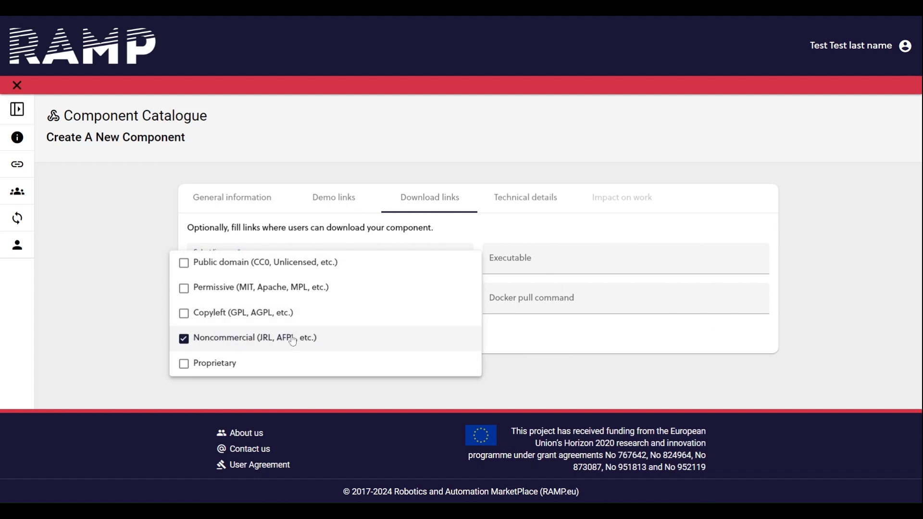
click(544, 239)
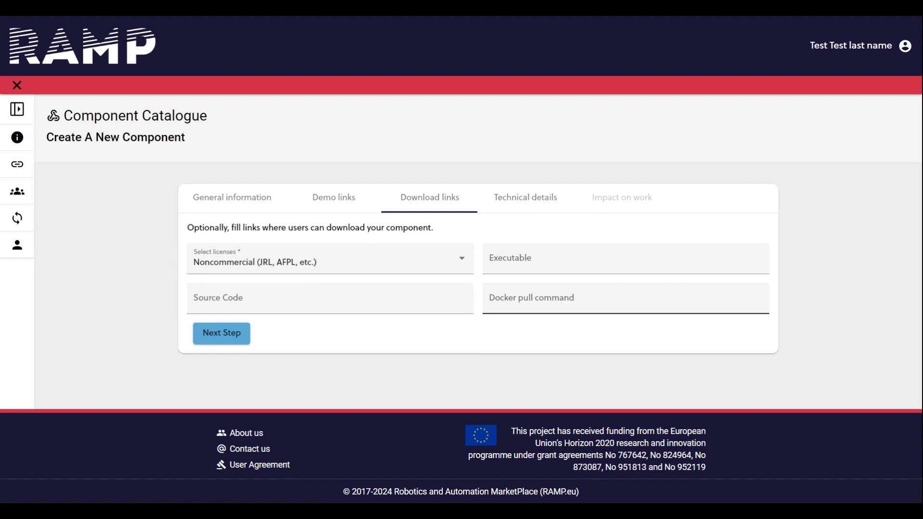
click(220, 342)
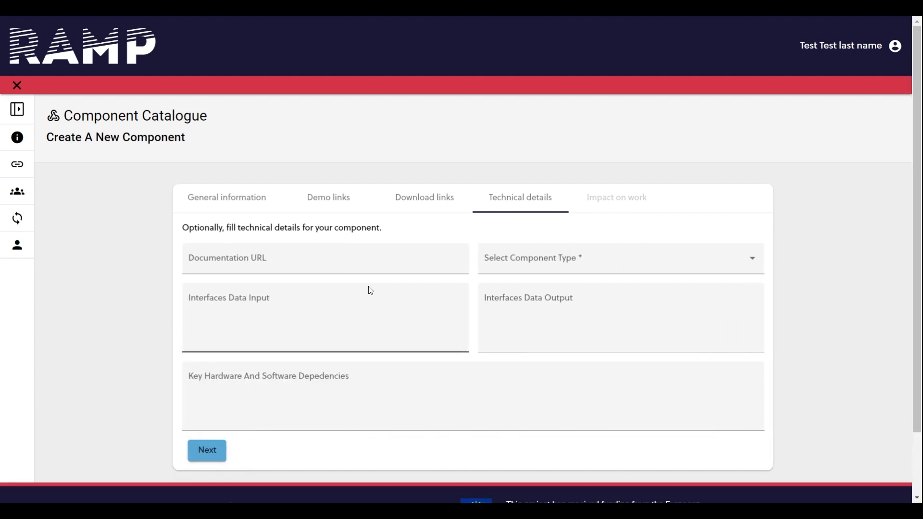
Set the component type to Online-tool in the technical details and continue to the impact on work section.
click(544, 255)
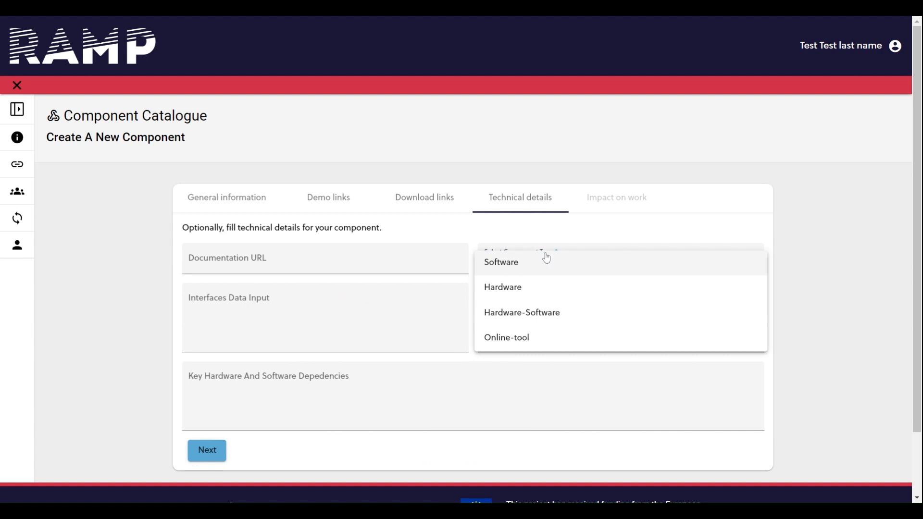
click(551, 342)
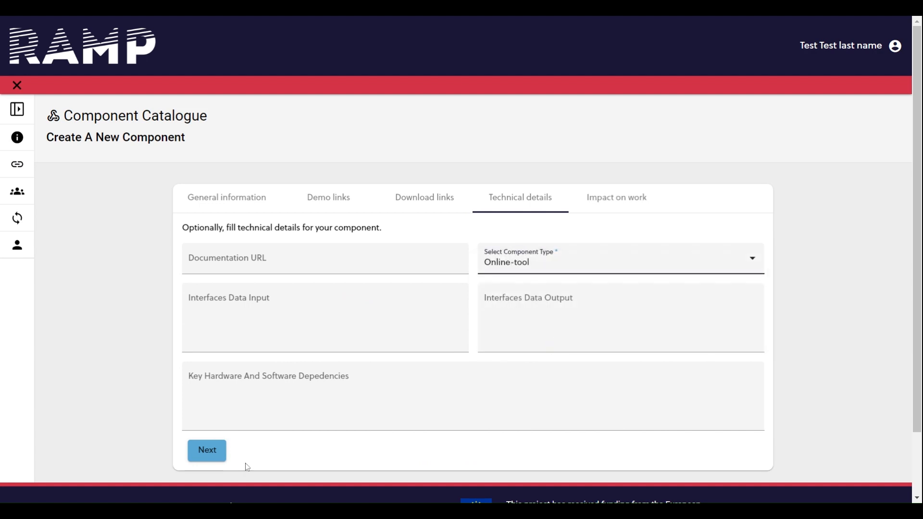
click(216, 455)
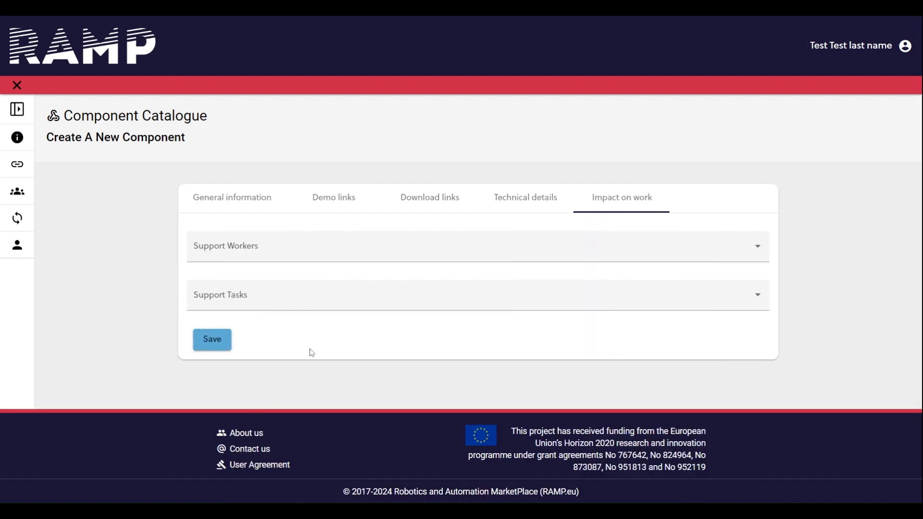
Select "solving problems" and "proactively making decisions" as the ways the component supports workers.
click(343, 255)
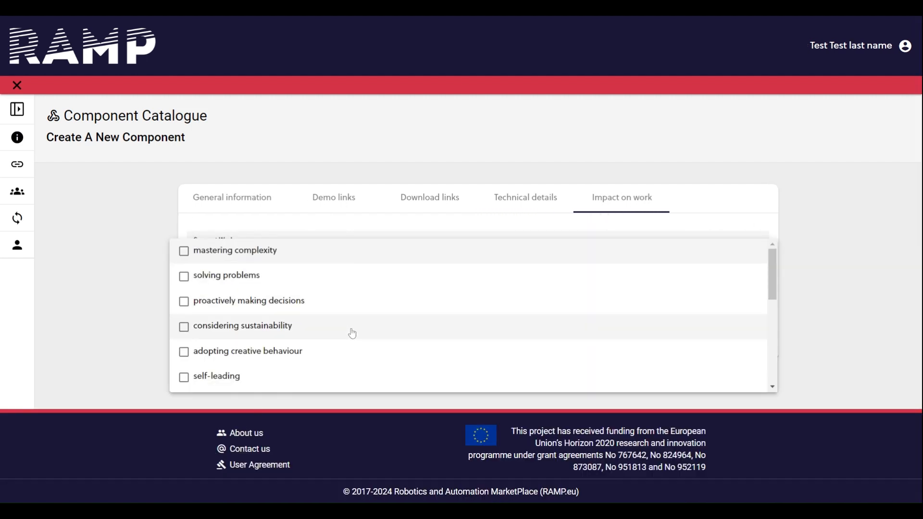
click(365, 275)
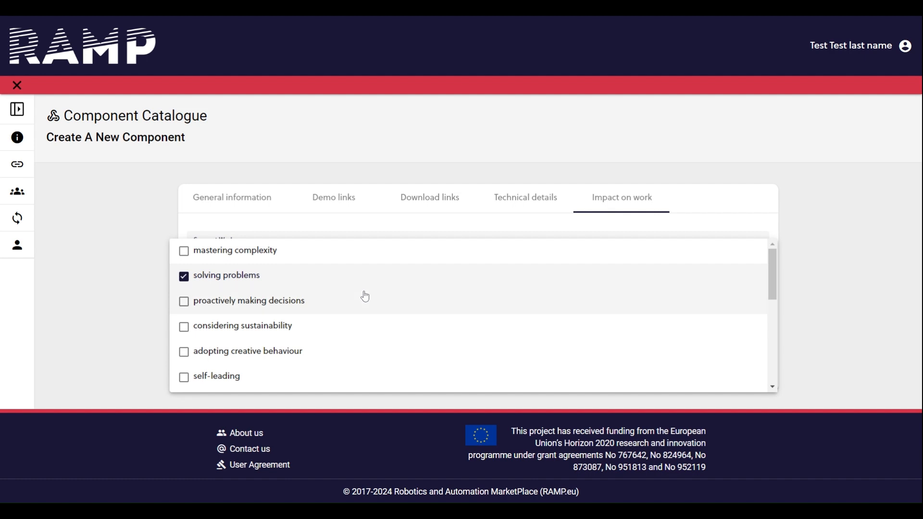
click(364, 296)
scroll(365, 296, down, 3)
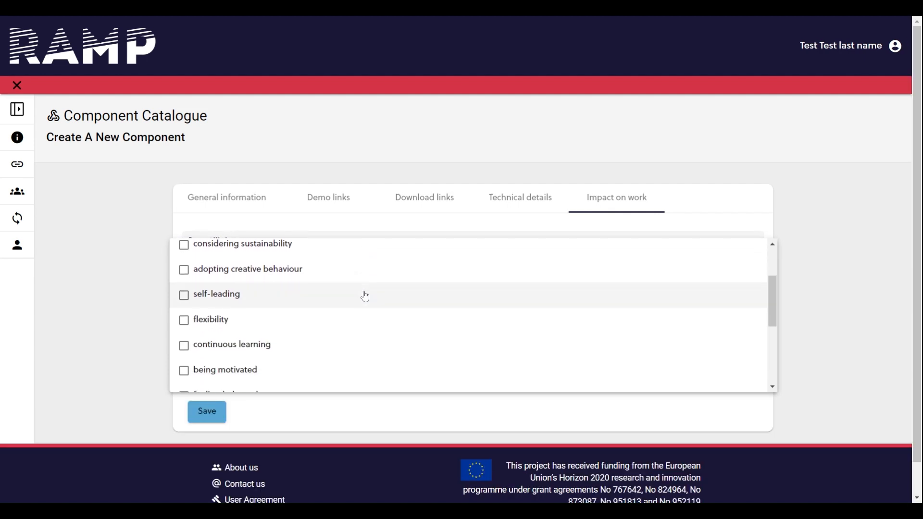
scroll(364, 289, down, 2)
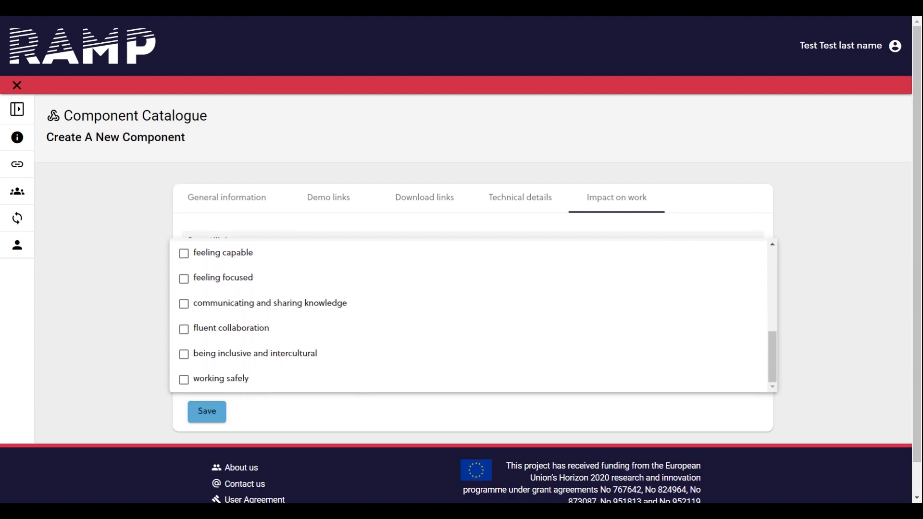
click(128, 335)
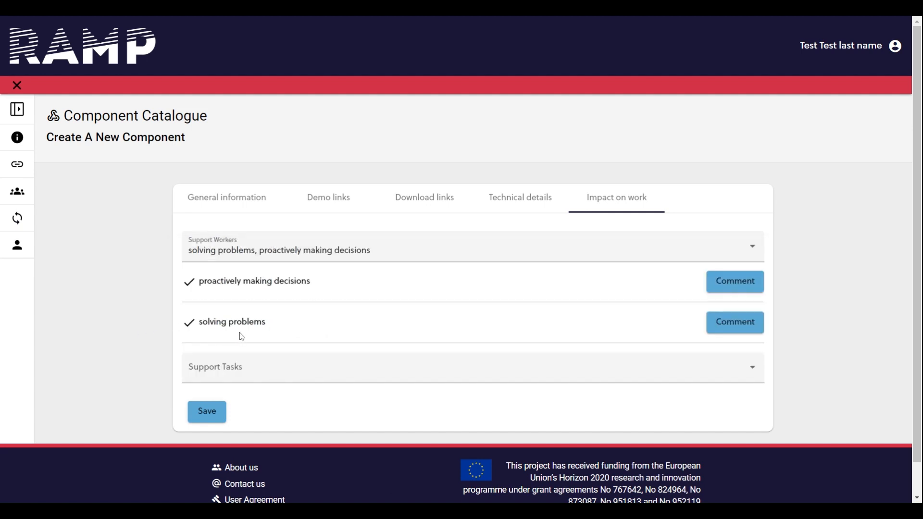
Look through the available Support Tasks options without selecting any.
click(278, 366)
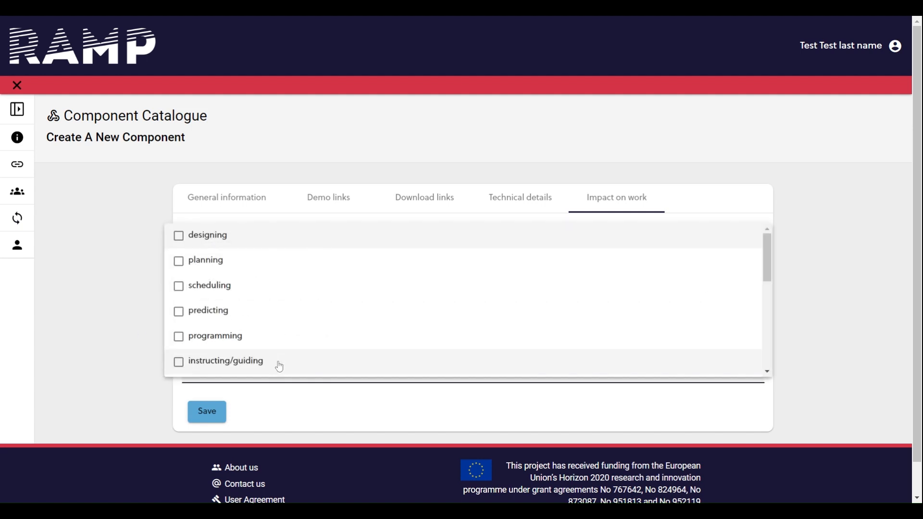
scroll(346, 323, down, 3)
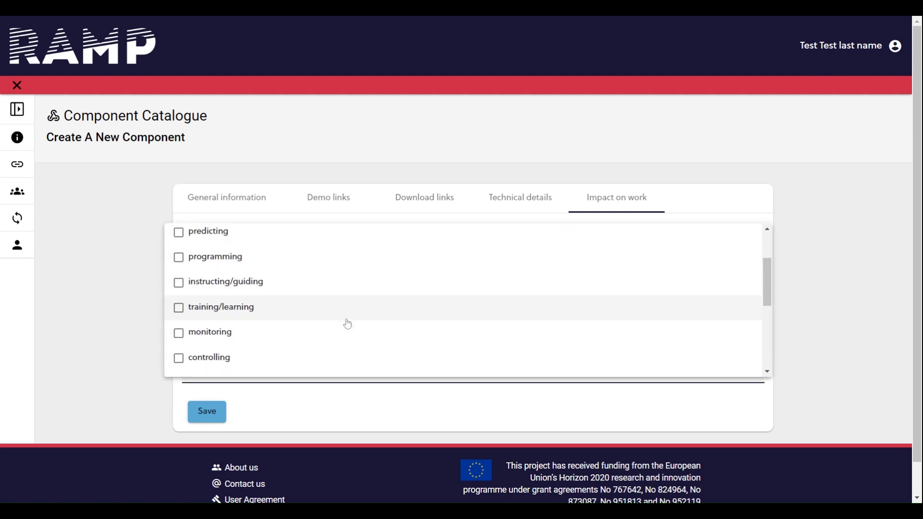
scroll(347, 323, down, 3)
scroll(348, 317, down, 2)
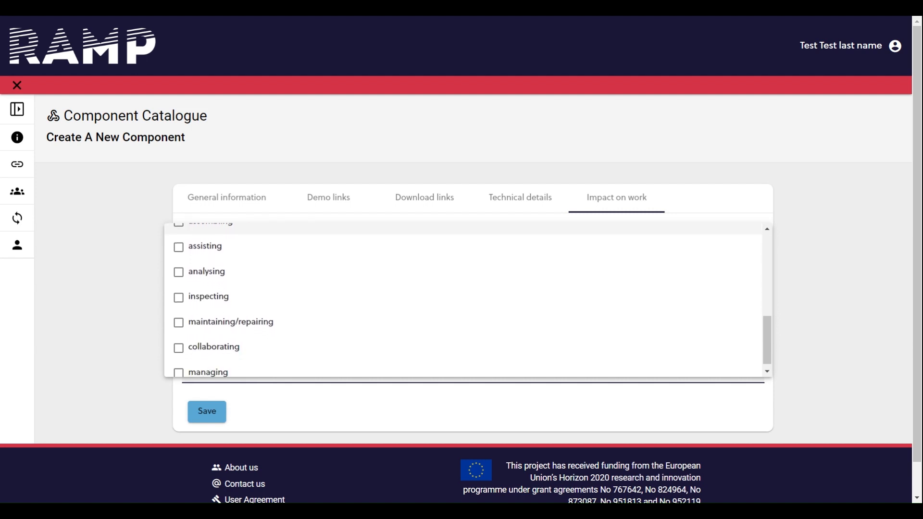
click(102, 313)
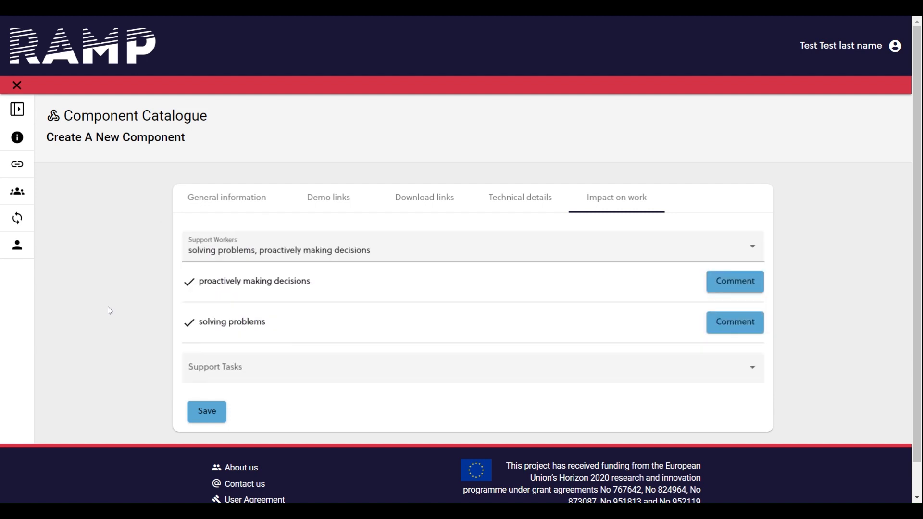
Add the comment "Comment on how my components helps to proactively make decision" to the "proactively making decisions" entry.
click(727, 287)
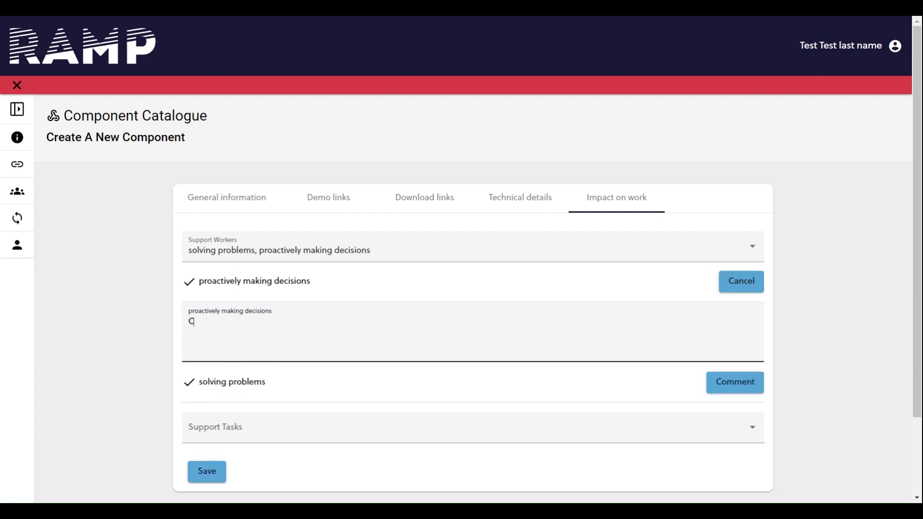
text(Comment on how my components helps)
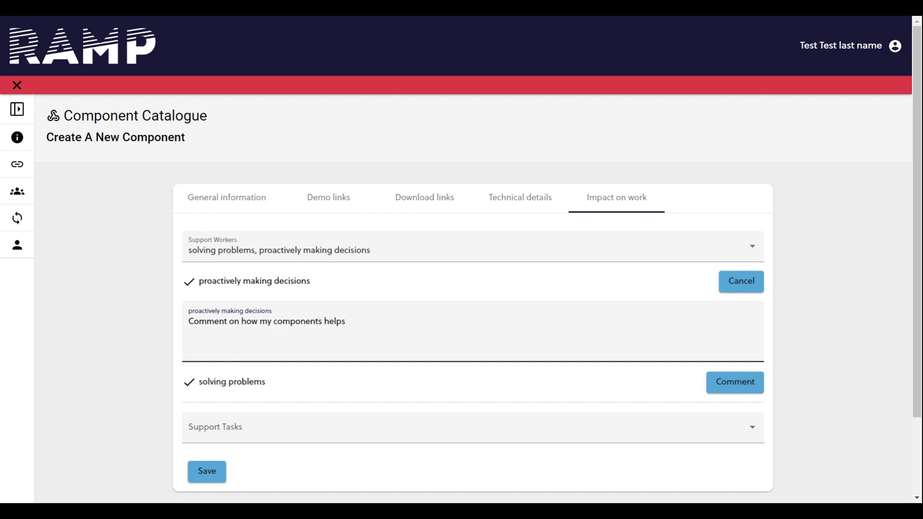
text( to proactively make decision)
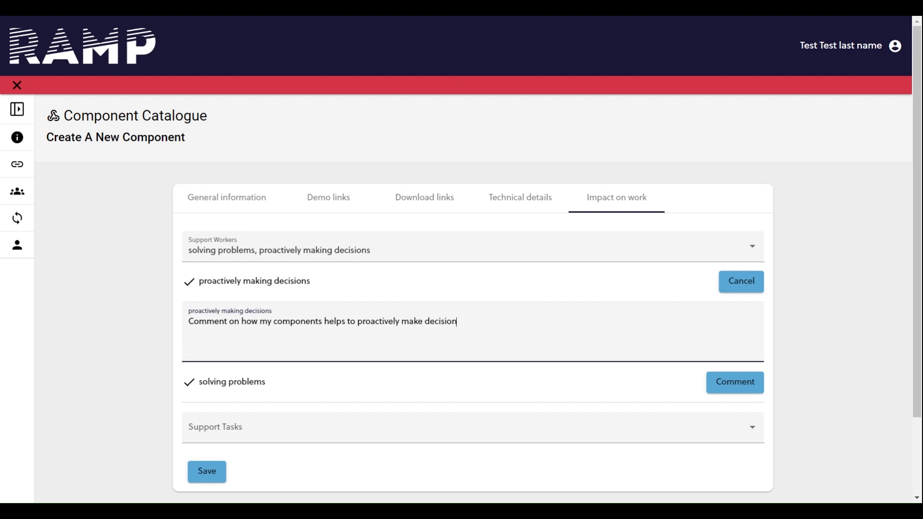